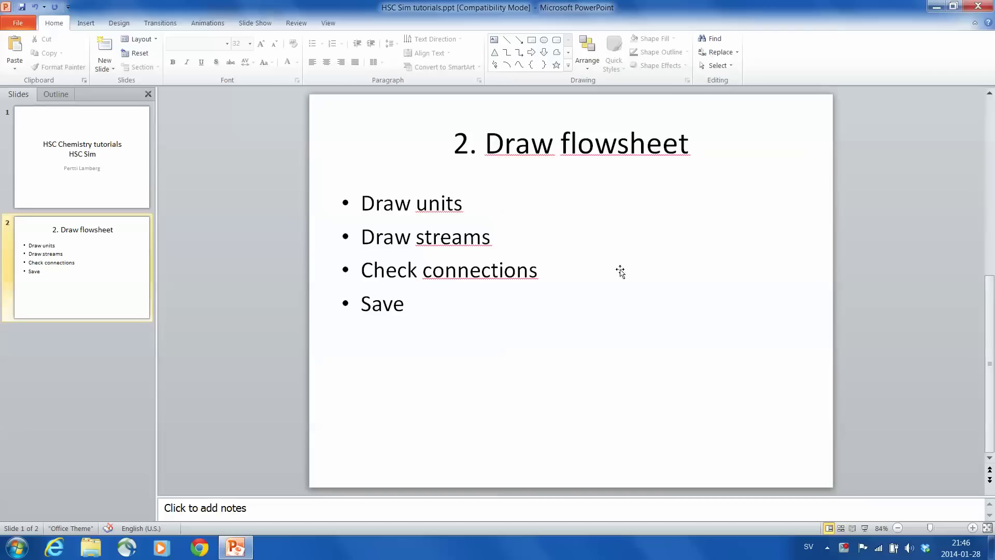
Close the 'Draw flowsheet' tutorial slideshow and PowerPoint with Alt+F4
key("alt+F4")
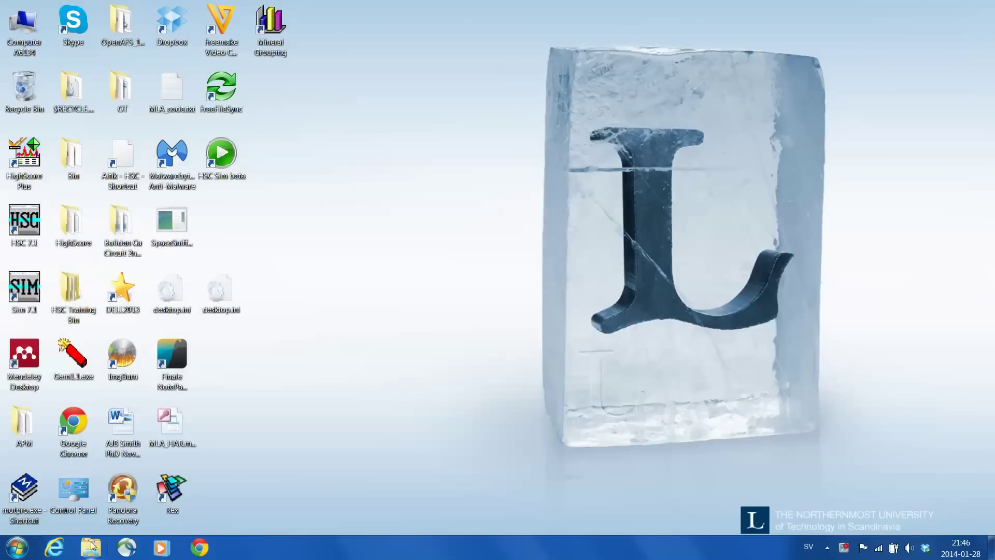
Launch HSC Sim 7.1 maximized, switch to Experimental mode and widen the Properties panel
double_click(34, 293)
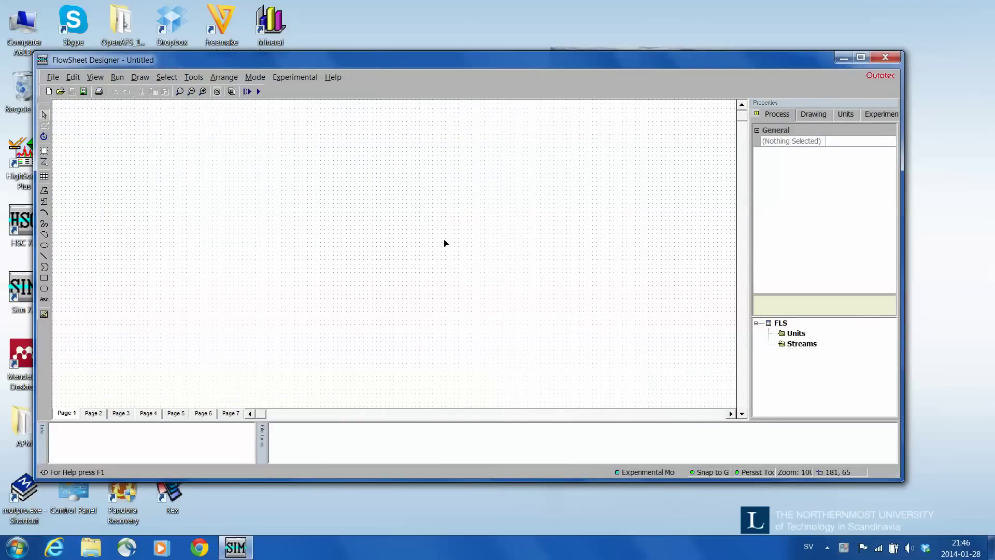
left_click(860, 58)
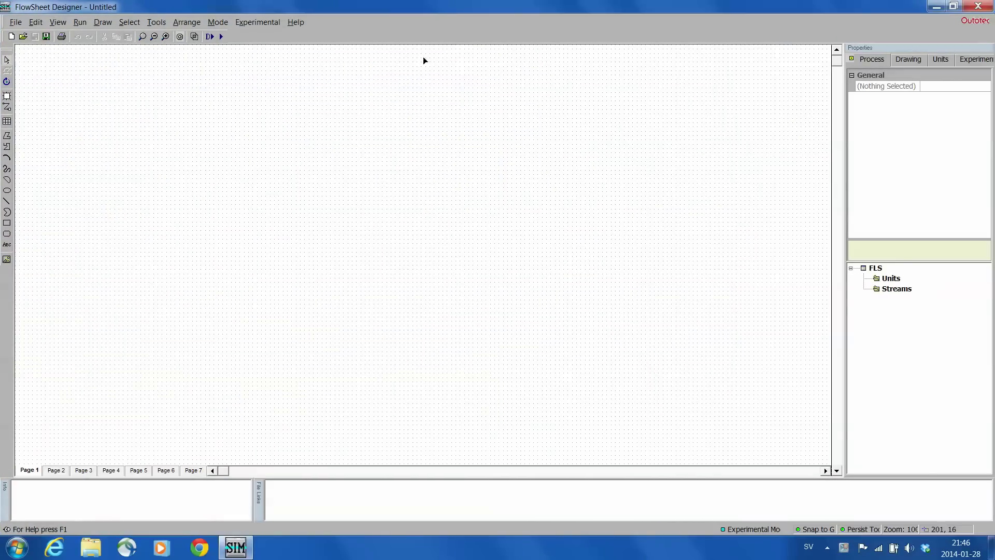
left_click(220, 24)
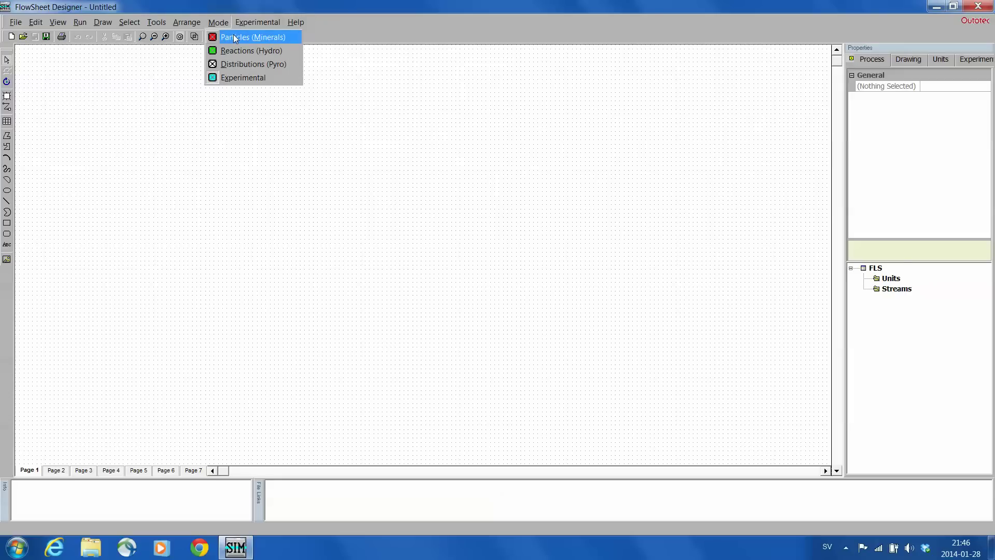
left_click(237, 77)
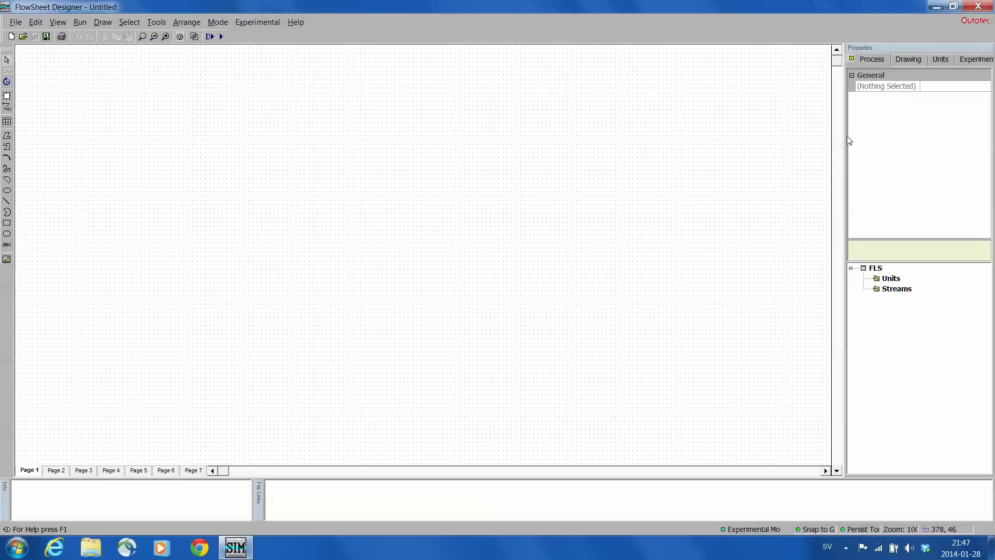
left_click_drag(845, 134, 757, 135)
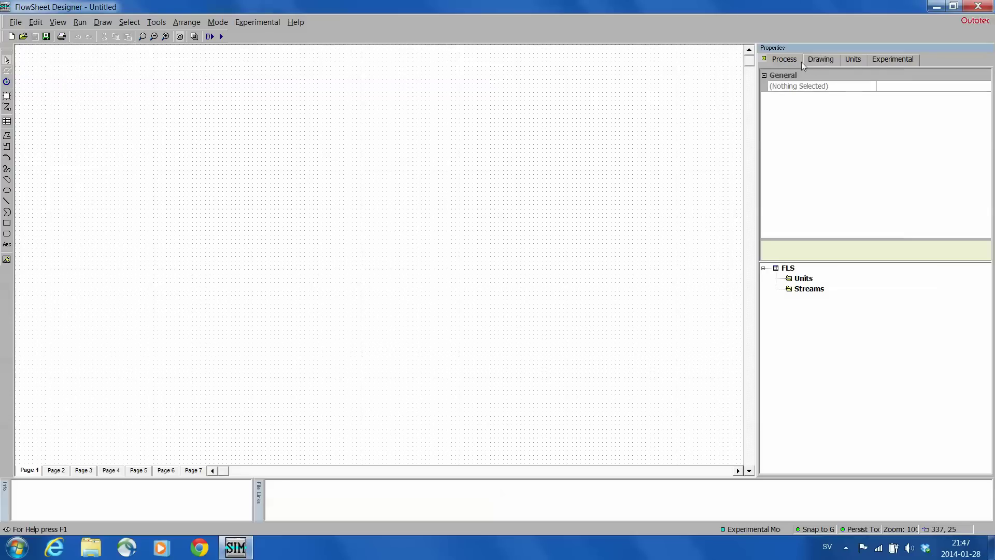
left_click(851, 61)
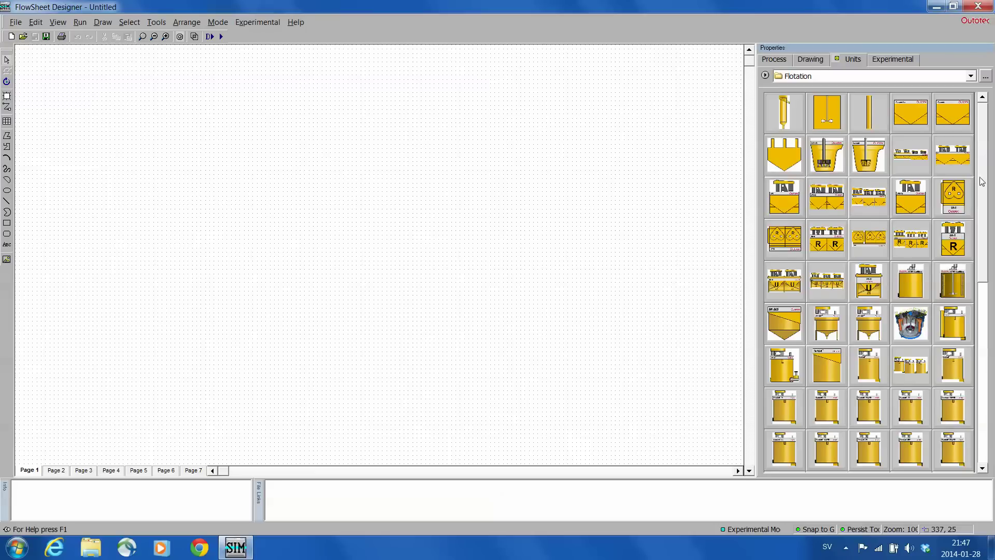
left_click_drag(986, 201, 981, 139)
Browse the unit library options and load the Units folder into the library
left_click(766, 77)
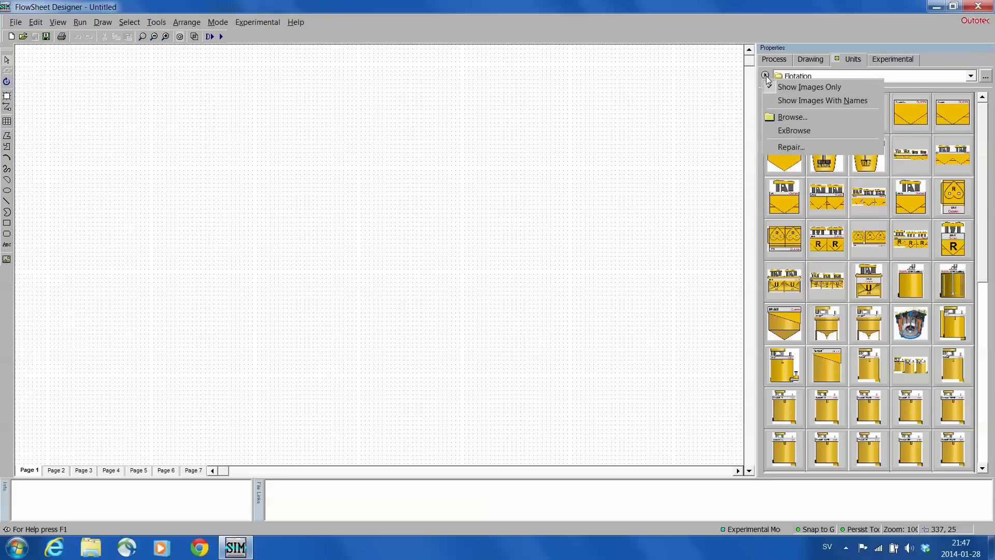
left_click(779, 118)
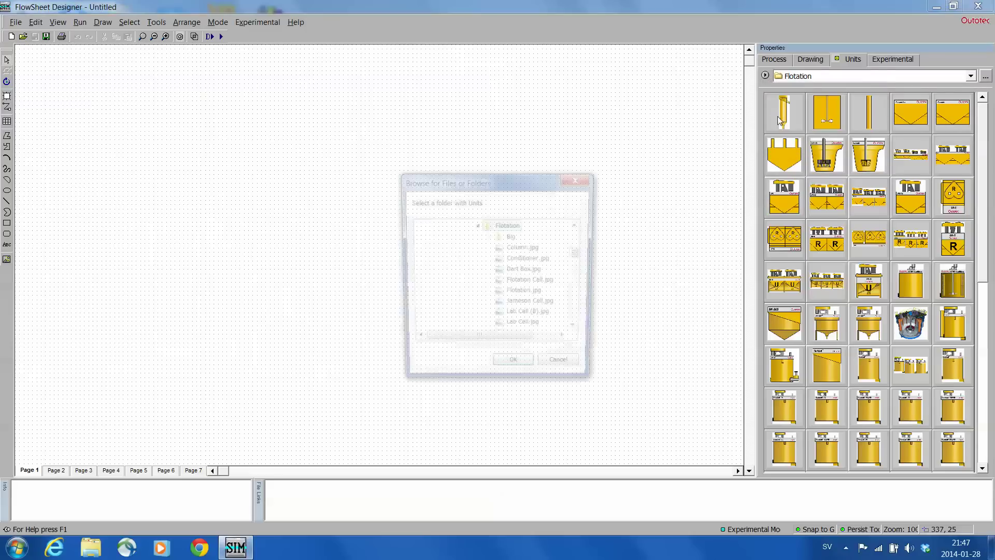
left_click(579, 224)
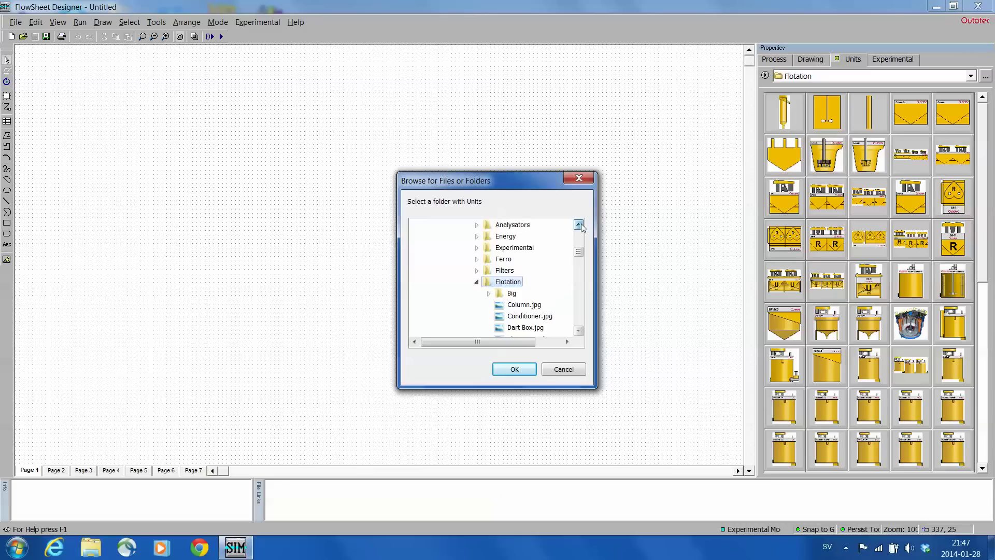
left_click(578, 224)
left_click(579, 224)
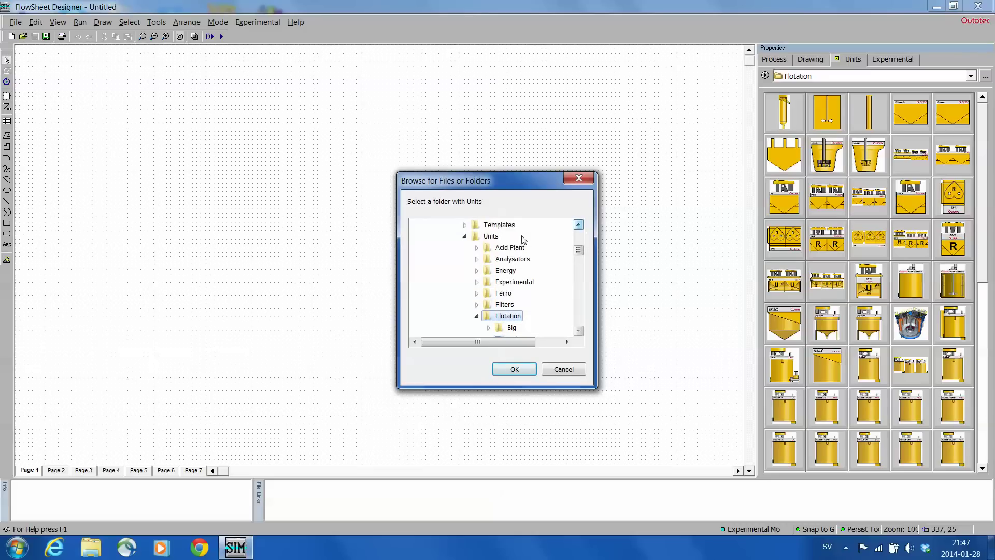
double_click(491, 237)
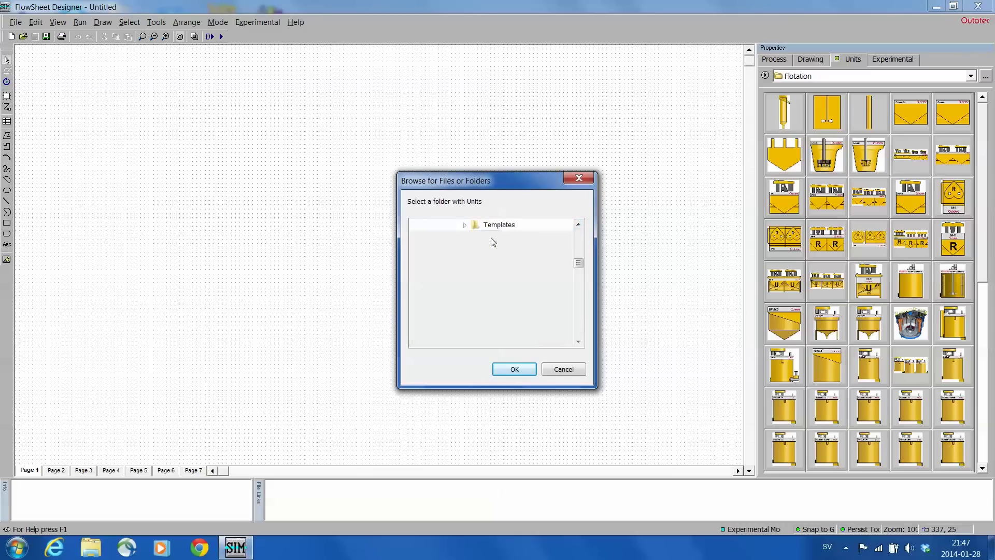
left_click(515, 369)
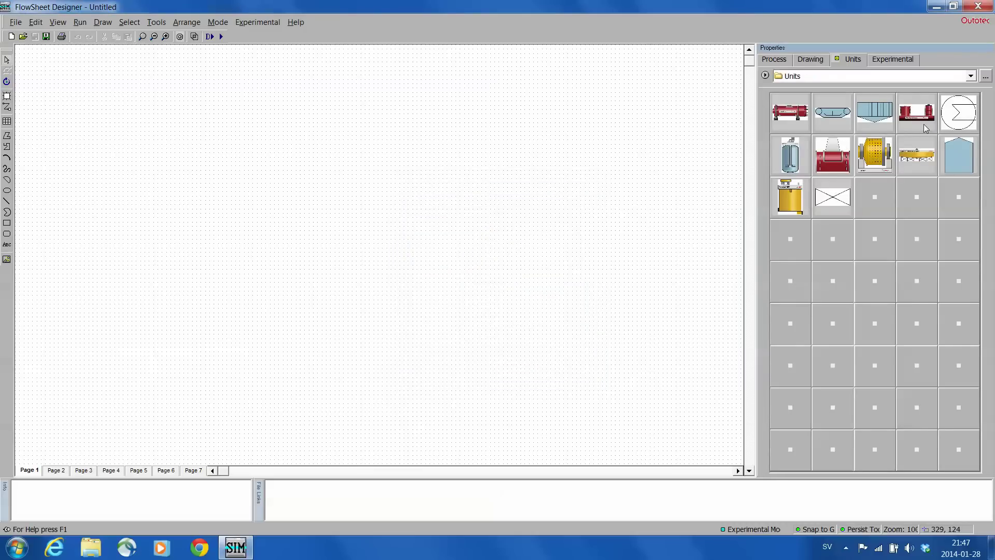
Preview the Streams folder, return to Units, then browse to and load the Ferro folder
left_click(972, 77)
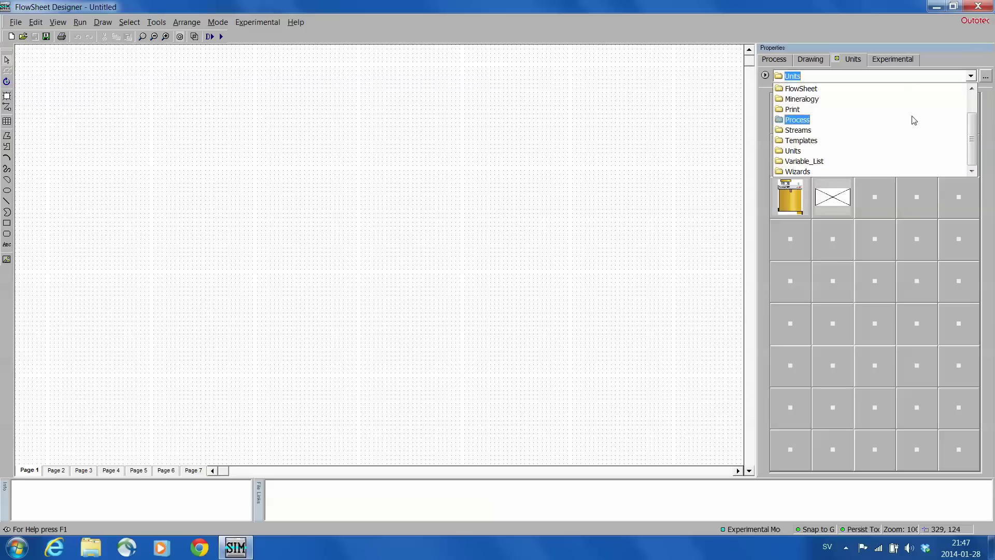
left_click(900, 132)
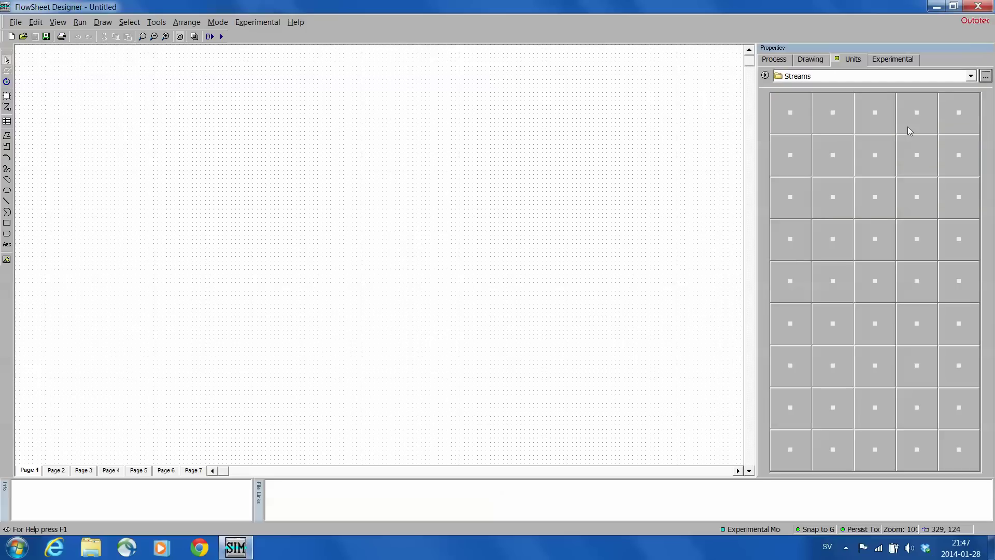
left_click(971, 76)
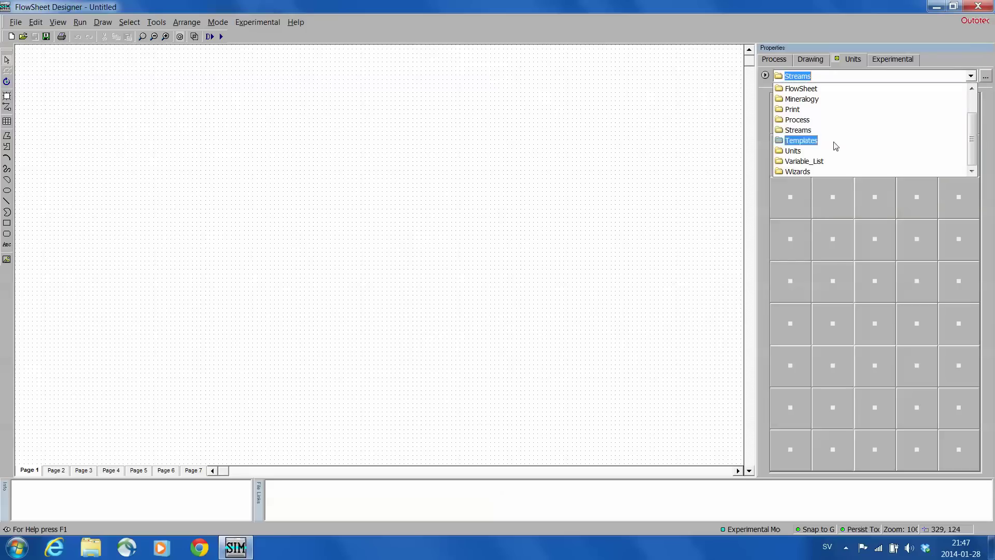
left_click(797, 154)
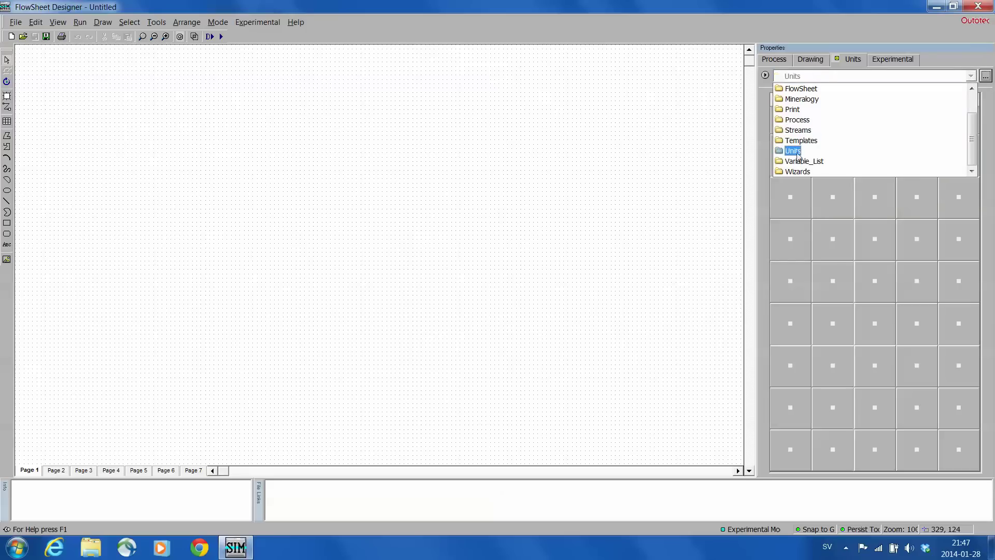
left_click(767, 76)
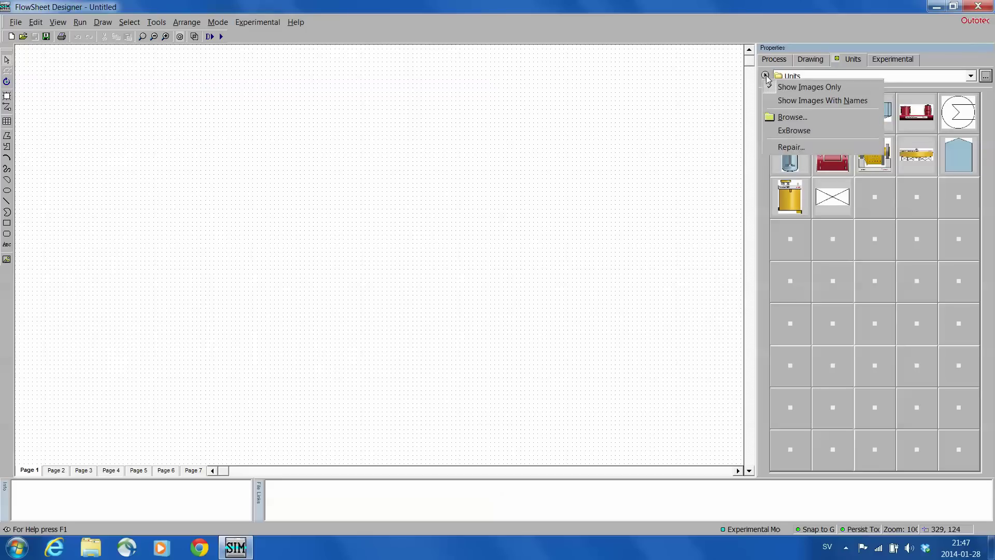
left_click(782, 117)
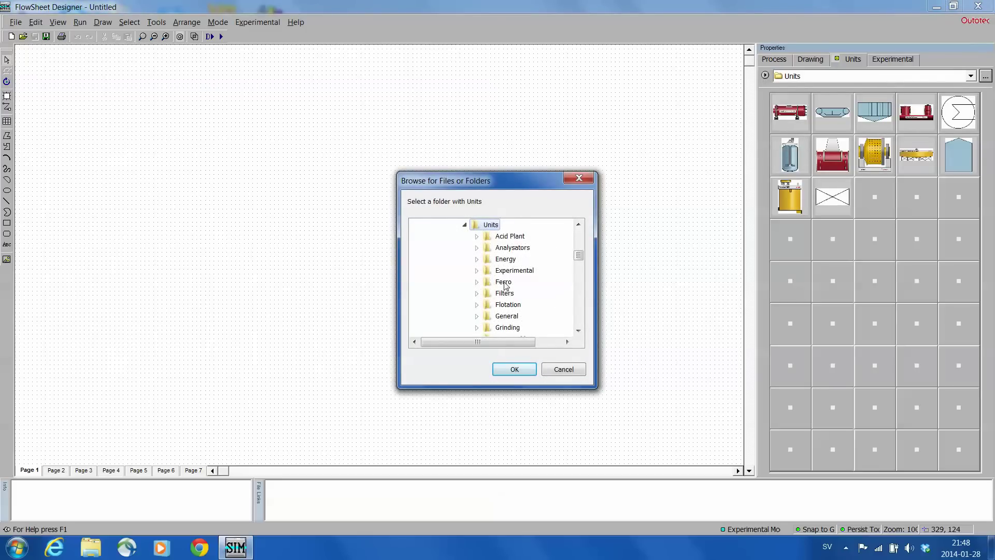
left_click(504, 283)
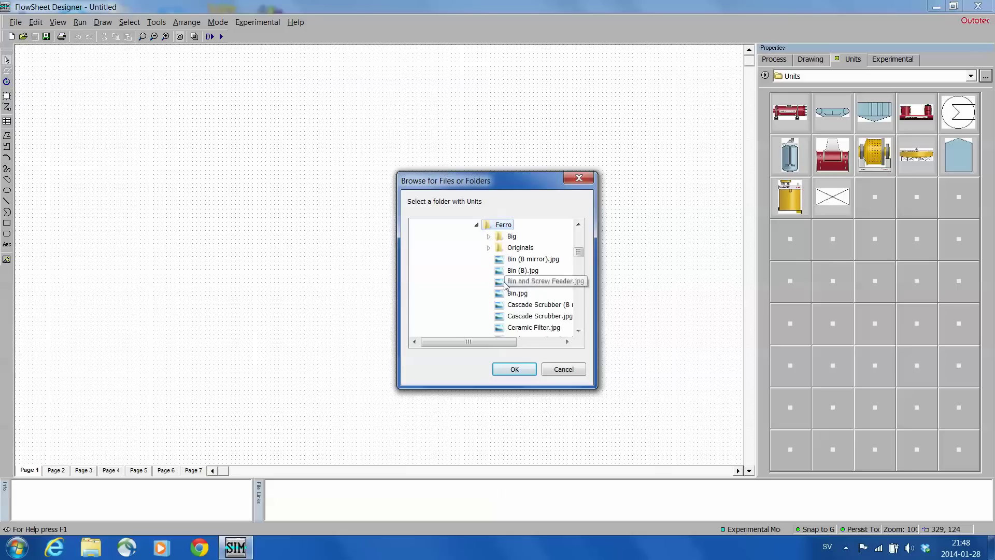
left_click(515, 369)
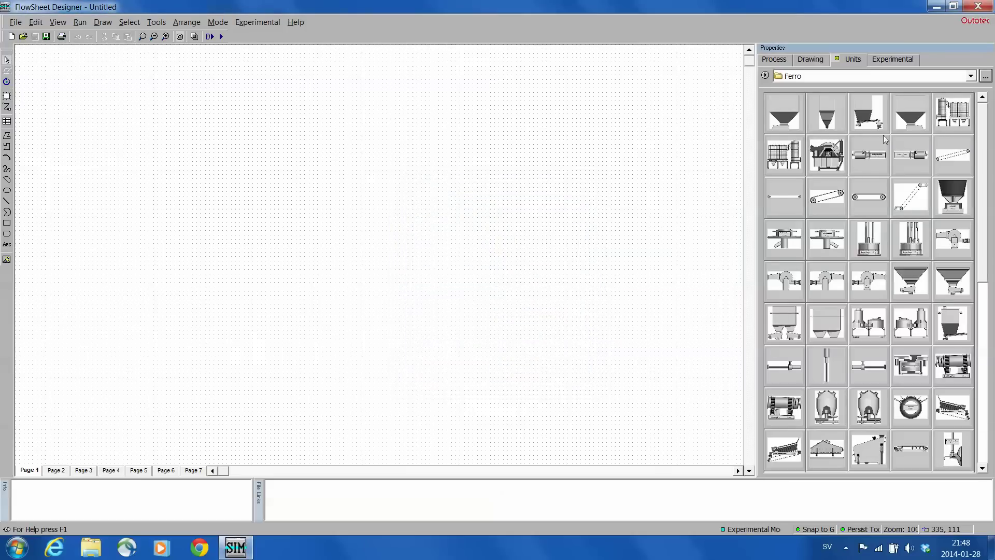
Look through the Flotation, Iron-Steel and Experimental unit folders, then show the Grinding units
left_click(971, 76)
left_click(928, 107)
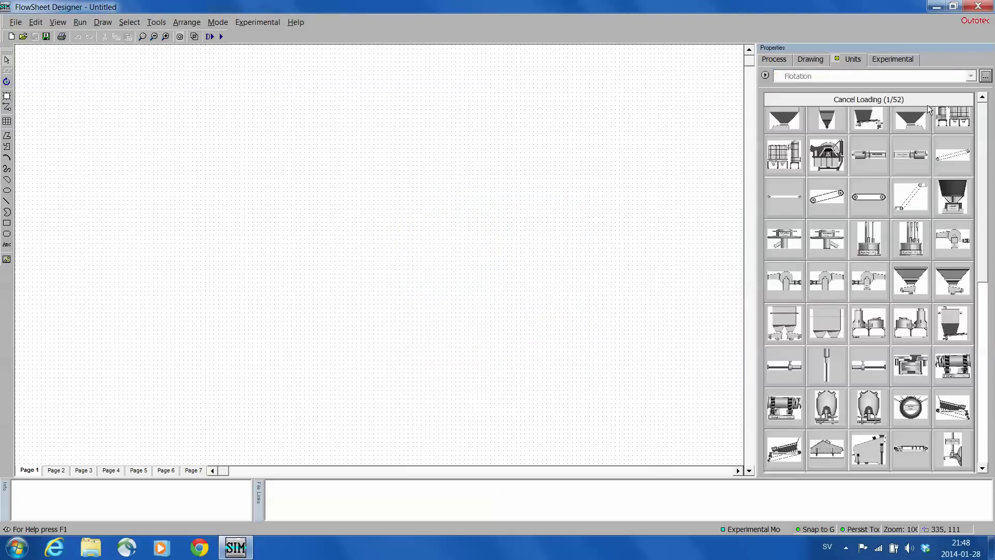
left_click(972, 76)
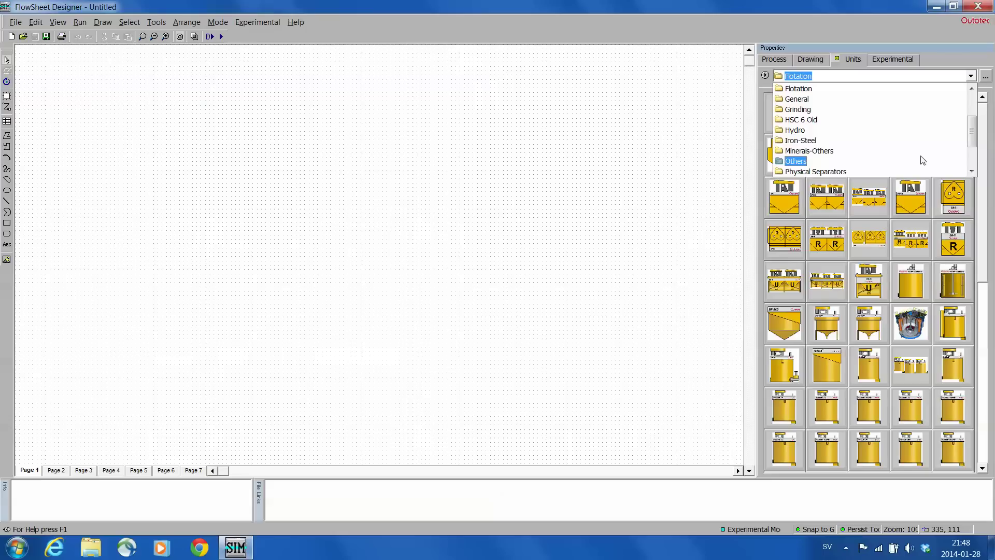
left_click(910, 142)
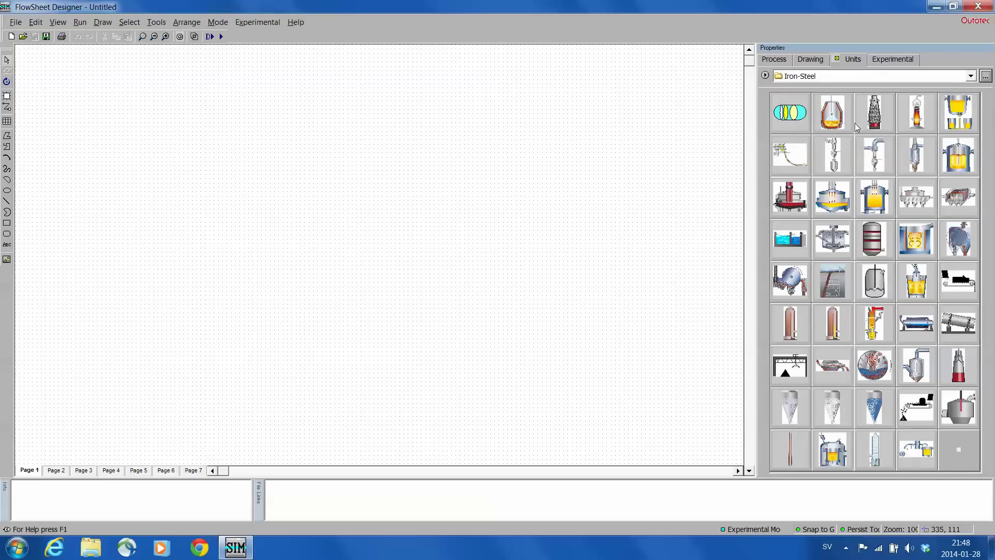
left_click(971, 76)
scroll(964, 145, "up", 4)
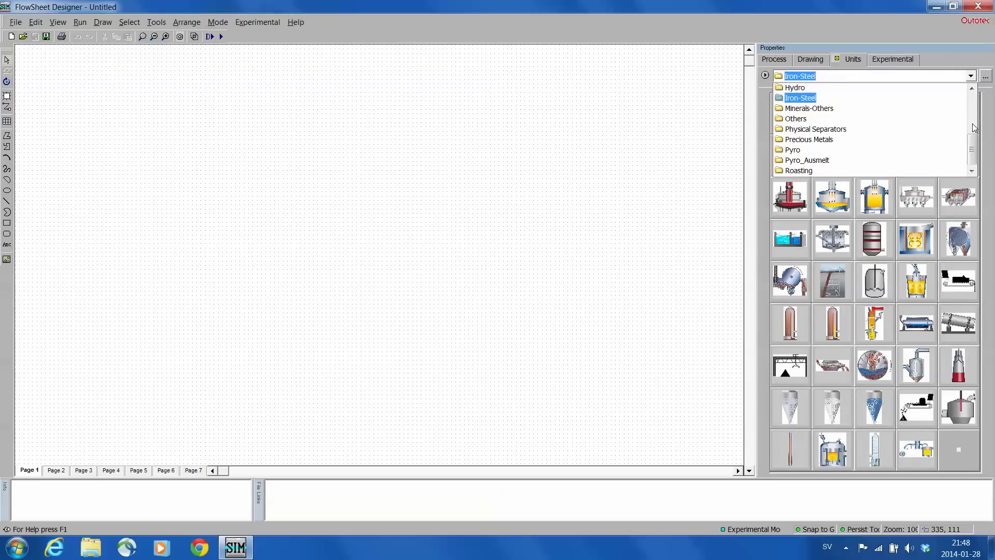
left_click(906, 120)
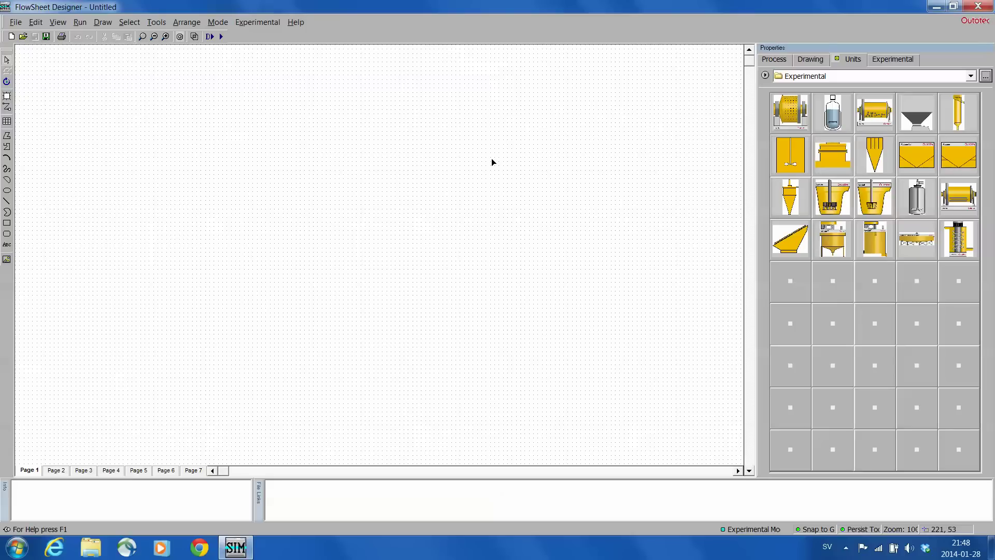
left_click(971, 77)
scroll(954, 114, "up", 1)
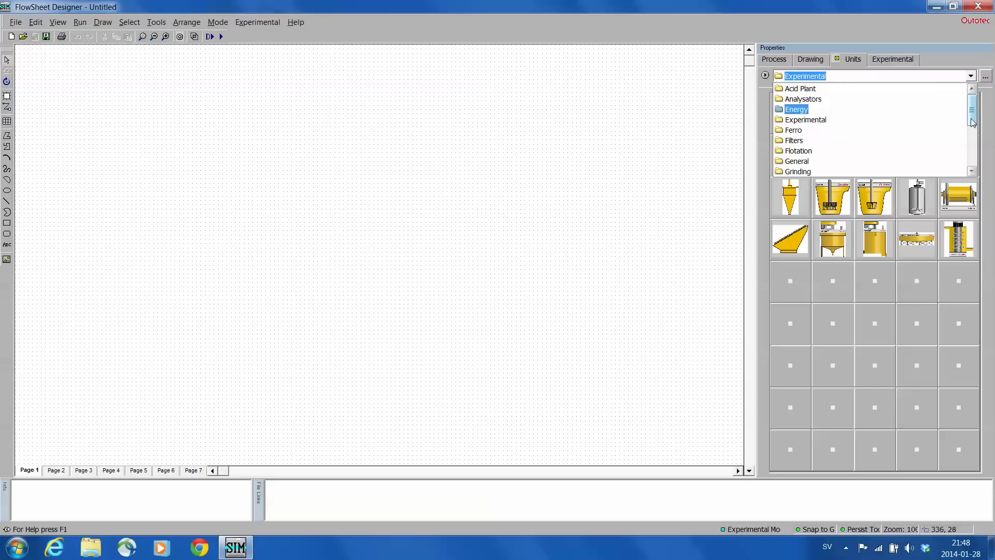
left_click_drag(973, 122, 973, 129)
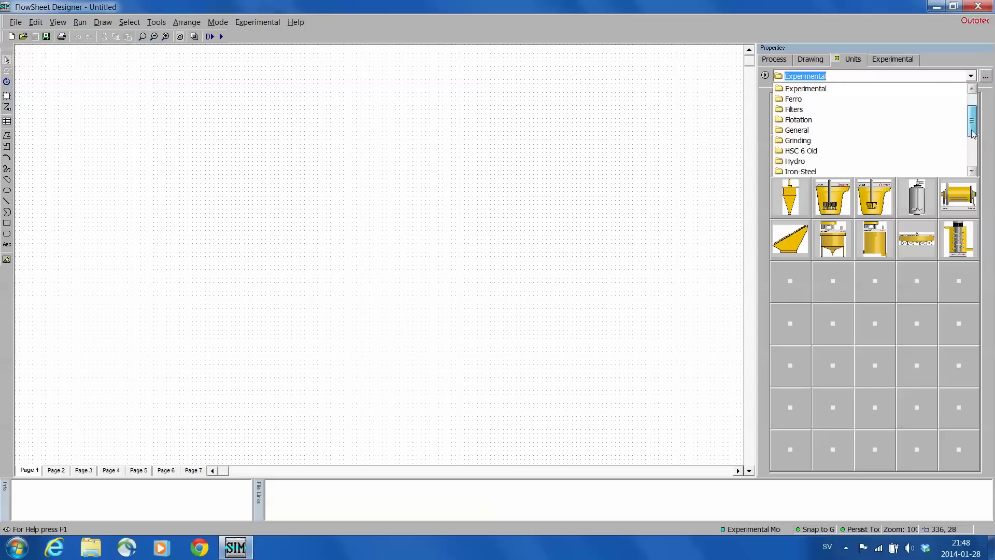
left_click(806, 148)
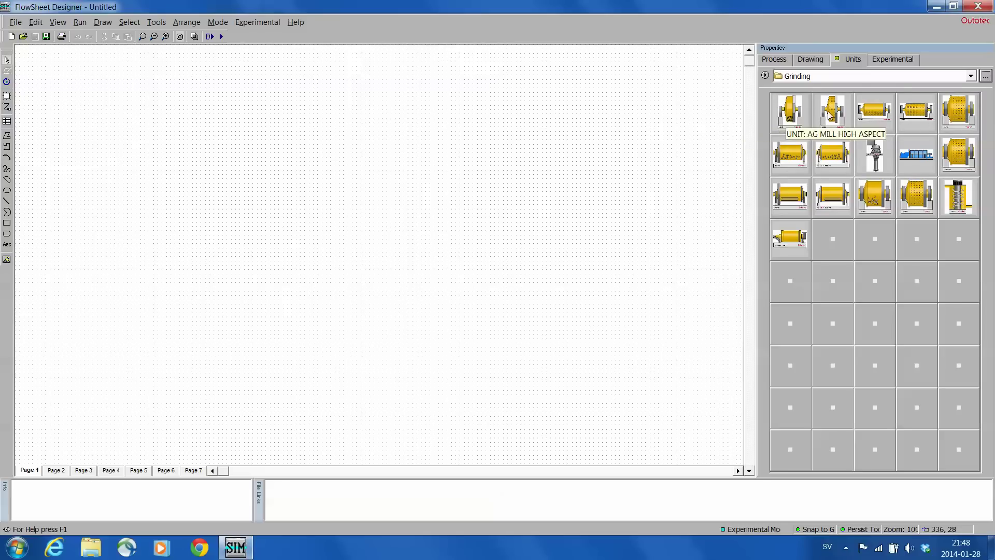
Drag a SAG Mill (B) from the Grinding palette onto the canvas's top-left corner
left_click(875, 204)
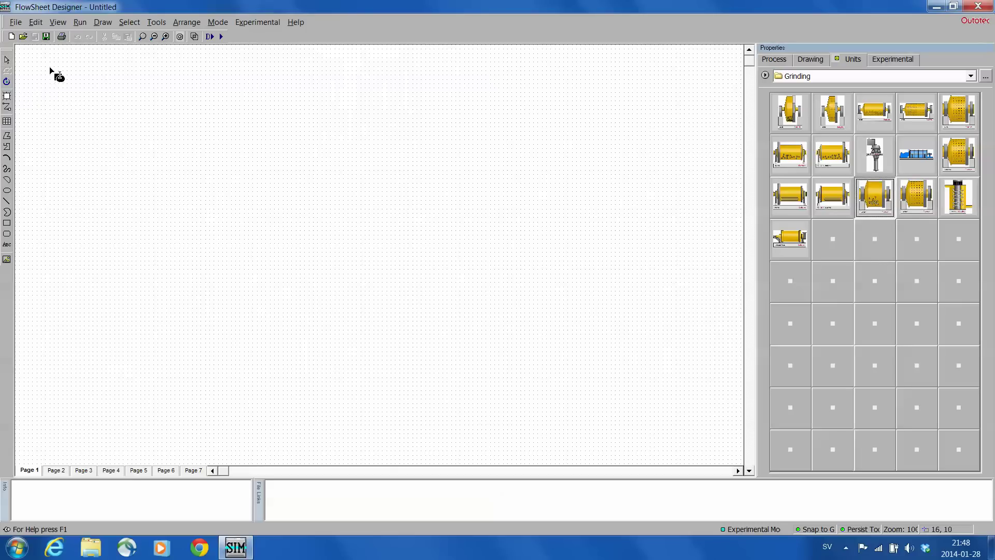
left_click_drag(48, 73, 147, 177)
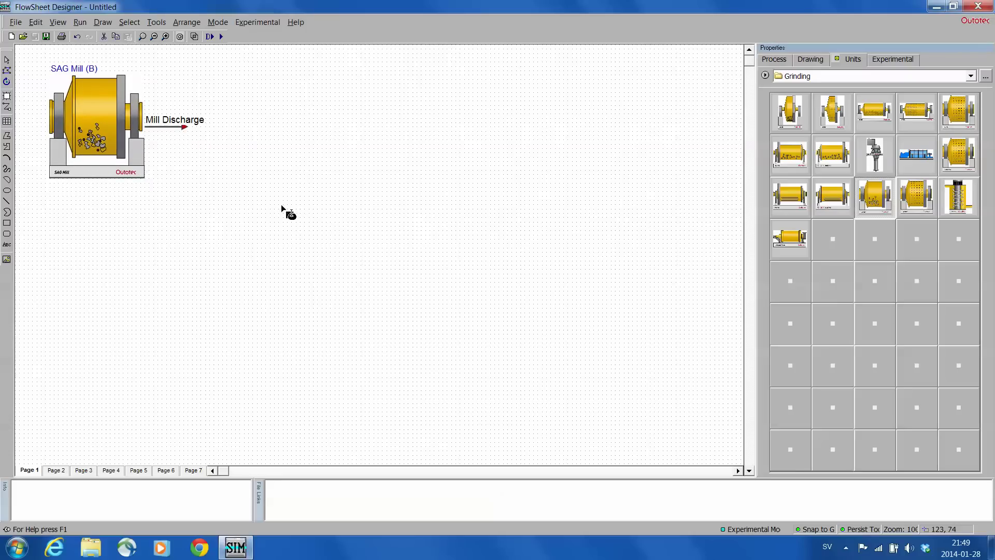
left_click(6, 60)
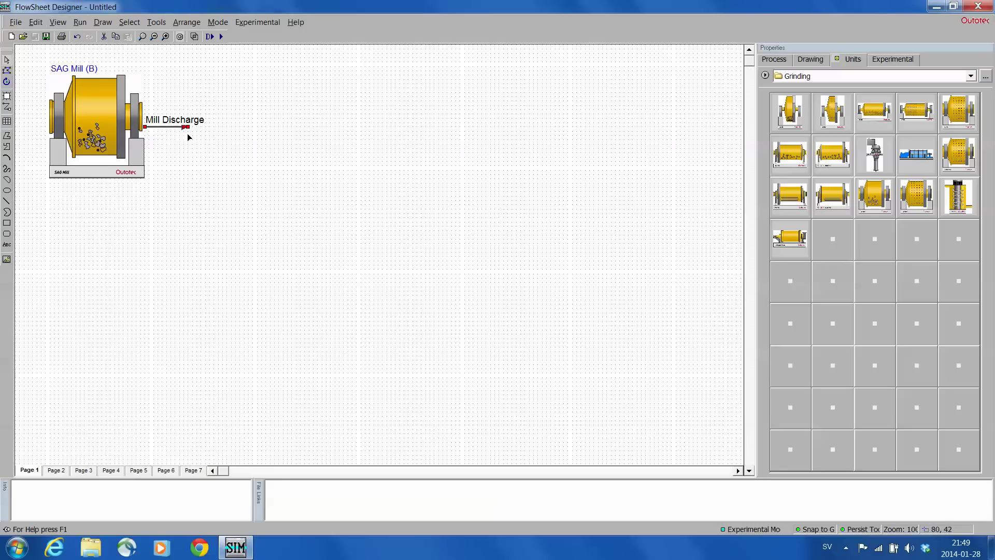
Set the AutoDrawDefaultStreams drawing option to False in View > Options
left_click(68, 24)
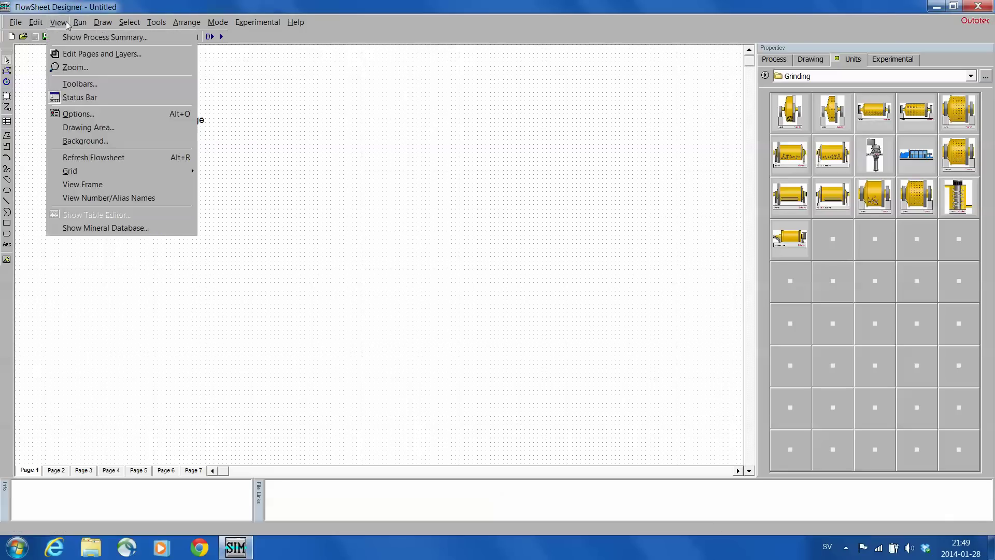
left_click(83, 114)
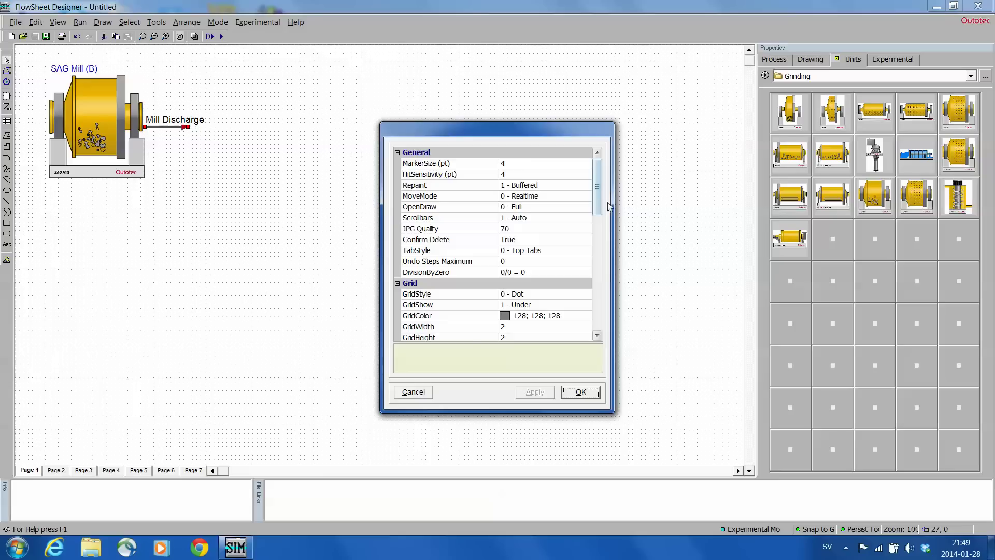
left_click_drag(599, 202, 613, 260)
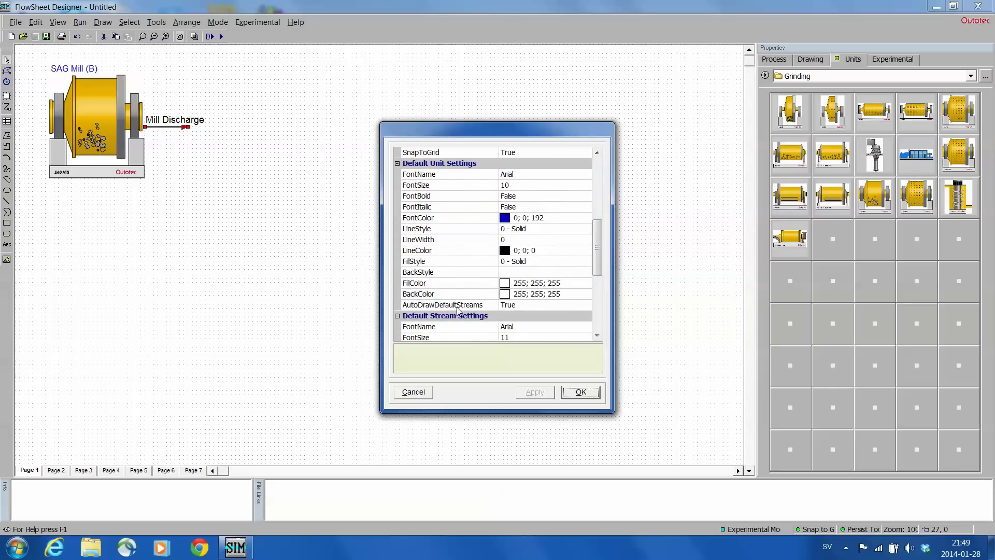
double_click(541, 306)
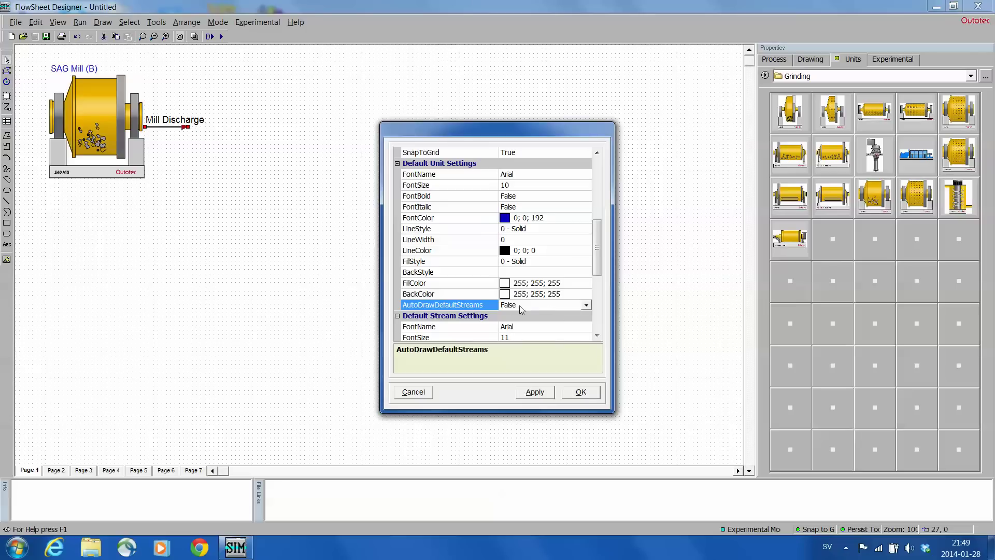
left_click(589, 395)
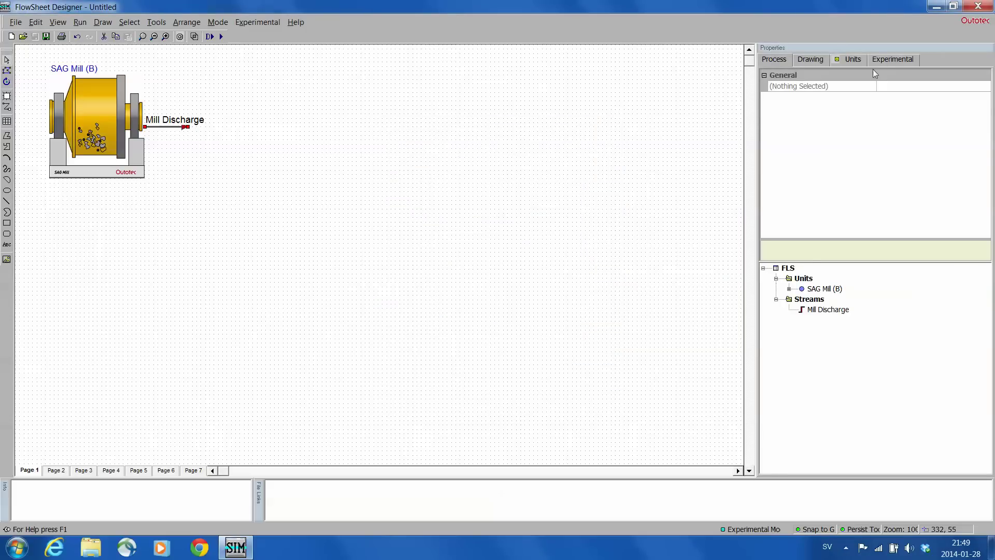
left_click(861, 61)
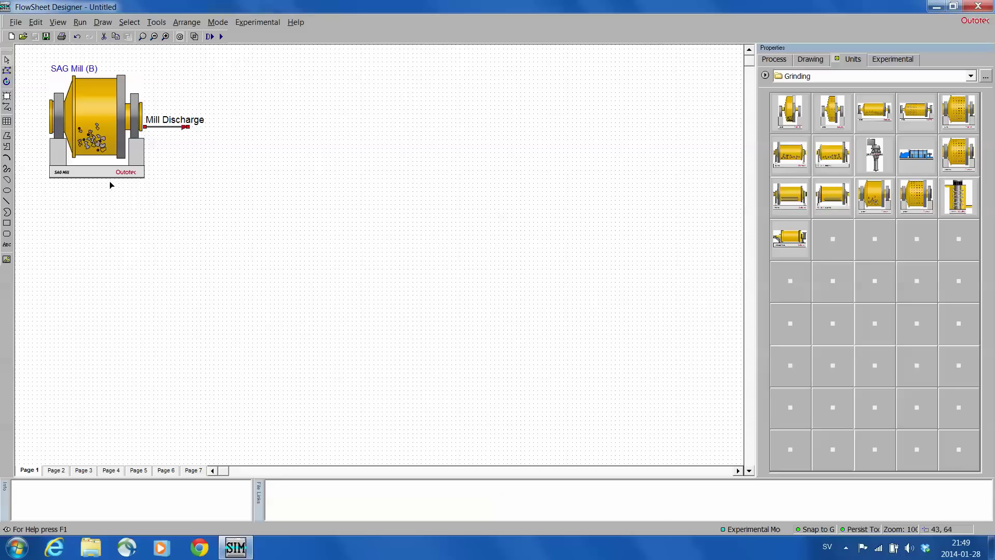
Place a tall Cyclone from Minerals-Others right of the mill and move its label aside
left_click(976, 78)
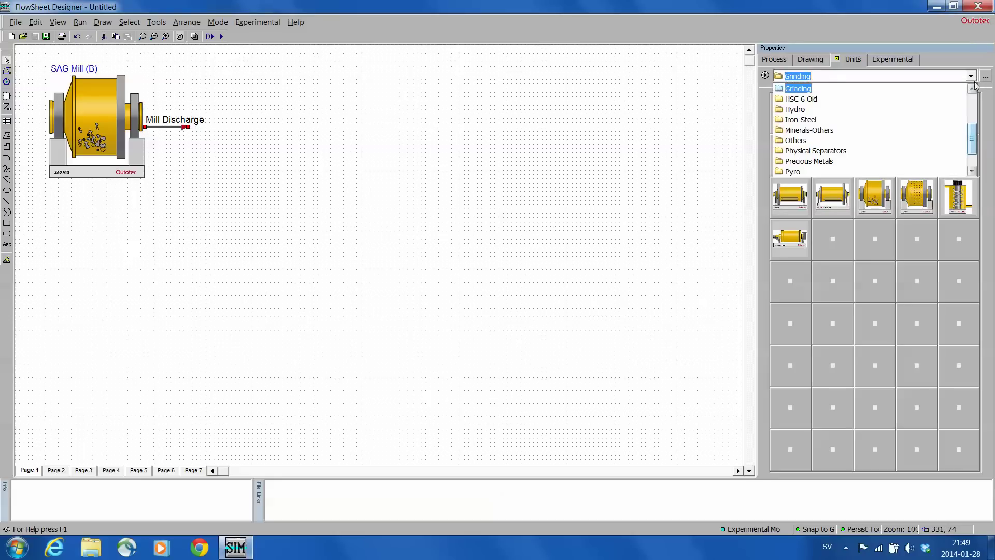
mouse_move(973, 141)
left_mouse_down()
mouse_move(974, 103)
mouse_move(976, 137)
left_mouse_up()
left_click(818, 151)
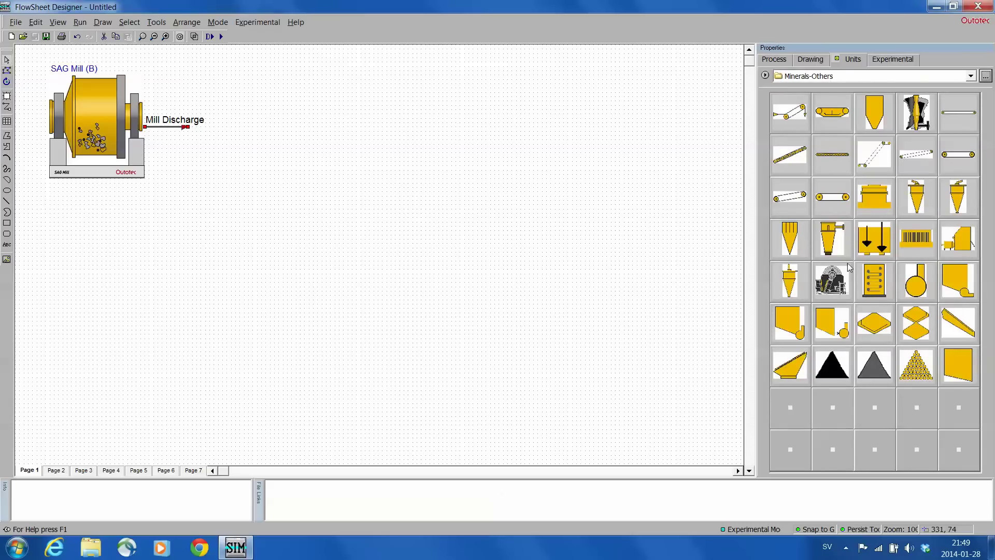
left_click(790, 240)
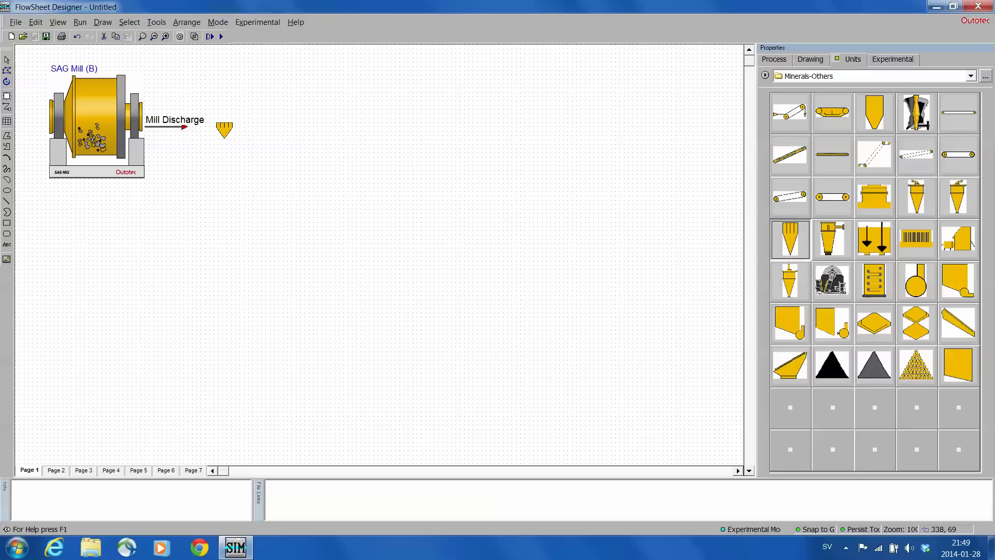
left_click(223, 129)
left_click_drag(225, 144, 224, 166)
left_click(232, 143)
left_click(231, 142)
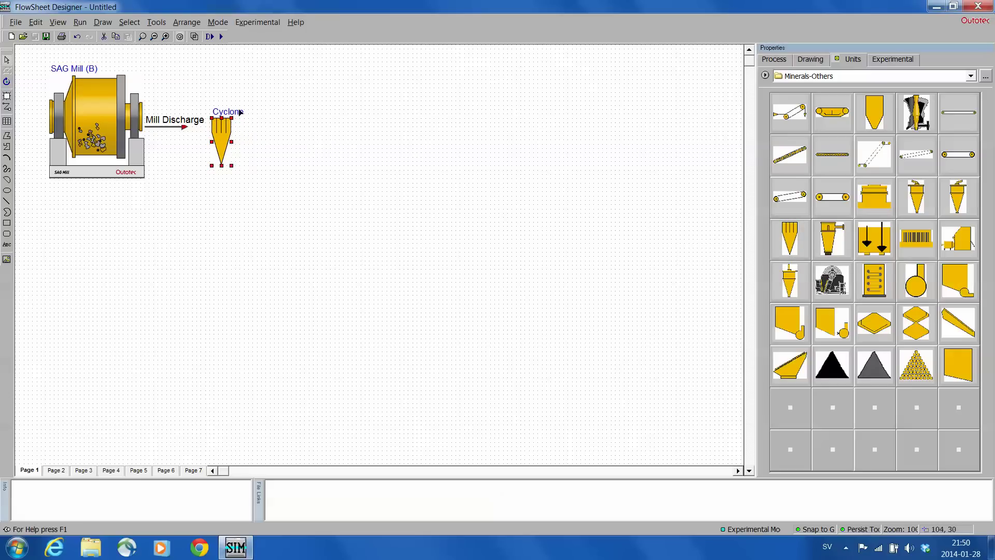
left_click_drag(245, 113, 264, 151)
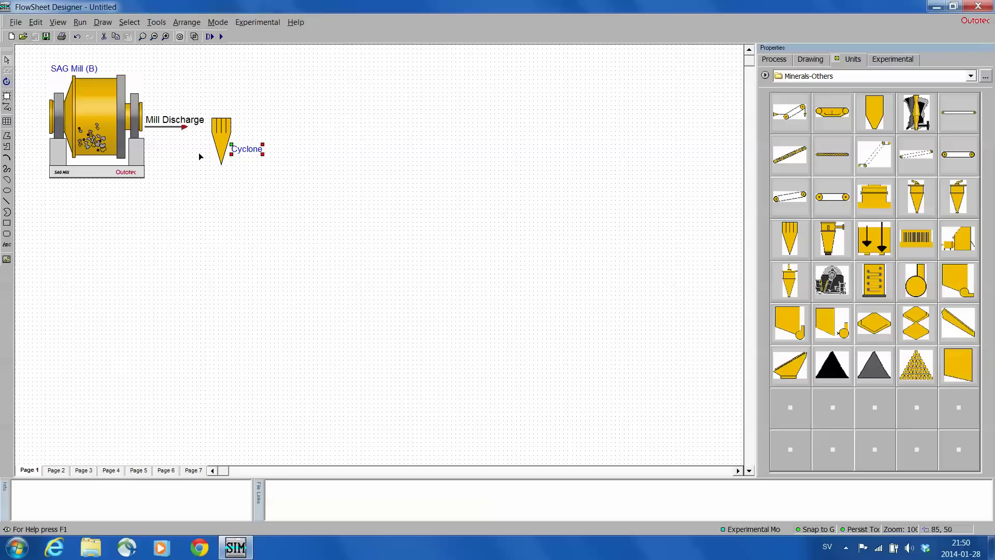
left_click(85, 72)
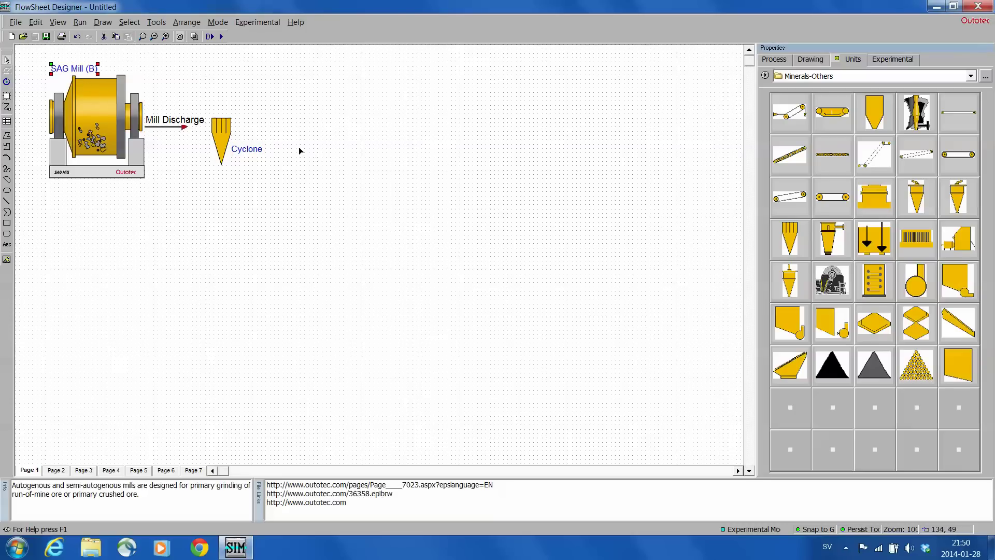
left_click(242, 150)
Add a TankCell Simple from the Flotation units to the right of the cyclone
left_click(971, 77)
left_click_drag(974, 141, 974, 92)
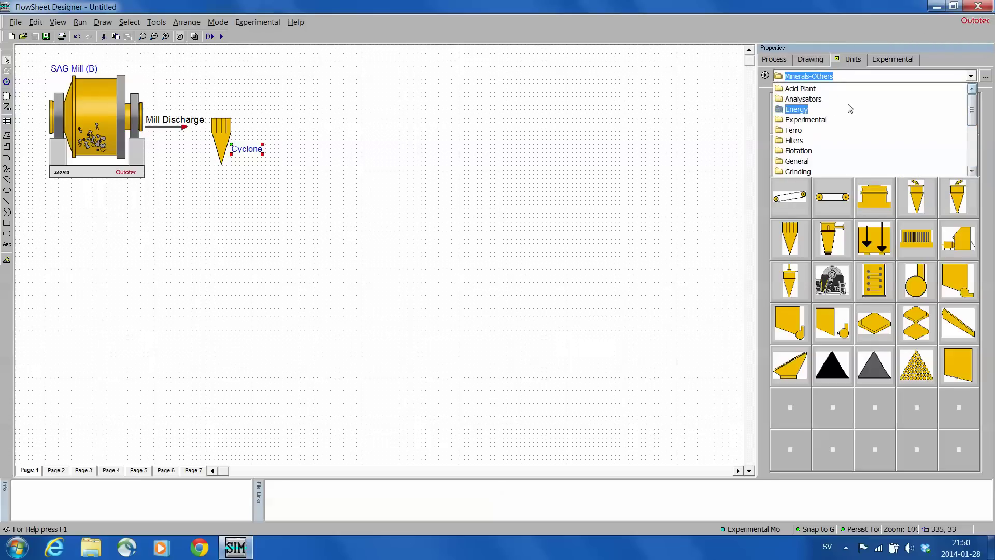
left_click(807, 150)
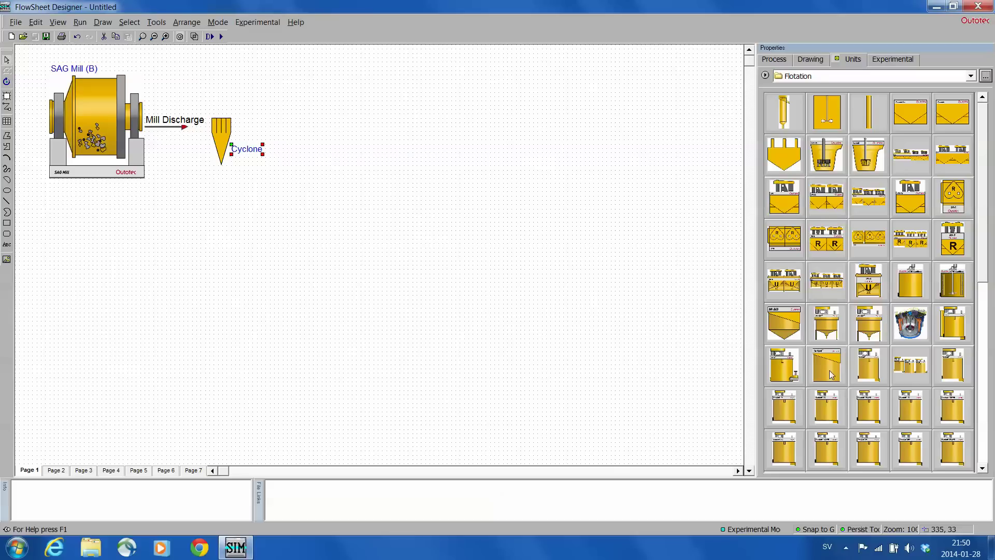
left_click_drag(831, 372, 397, 191)
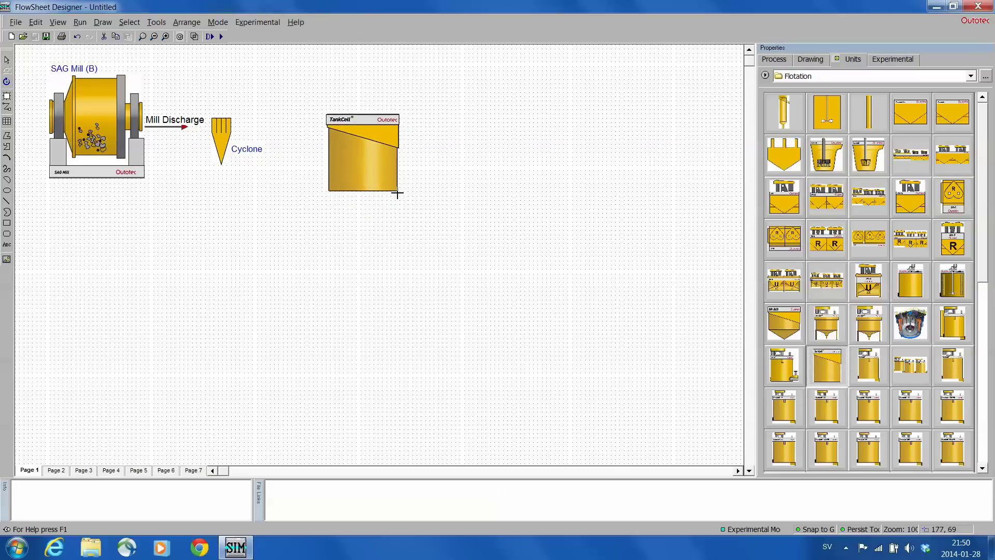
Add a SUPAFLO High Rate Thickener from the Thickeners units right of the tank cell
left_click(971, 76)
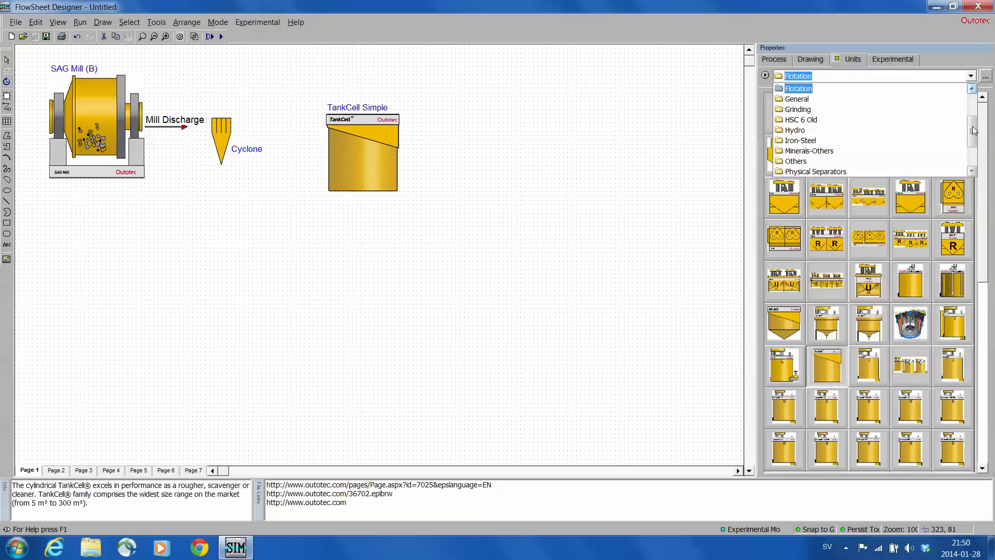
left_click_drag(972, 129, 973, 148)
left_click(798, 172)
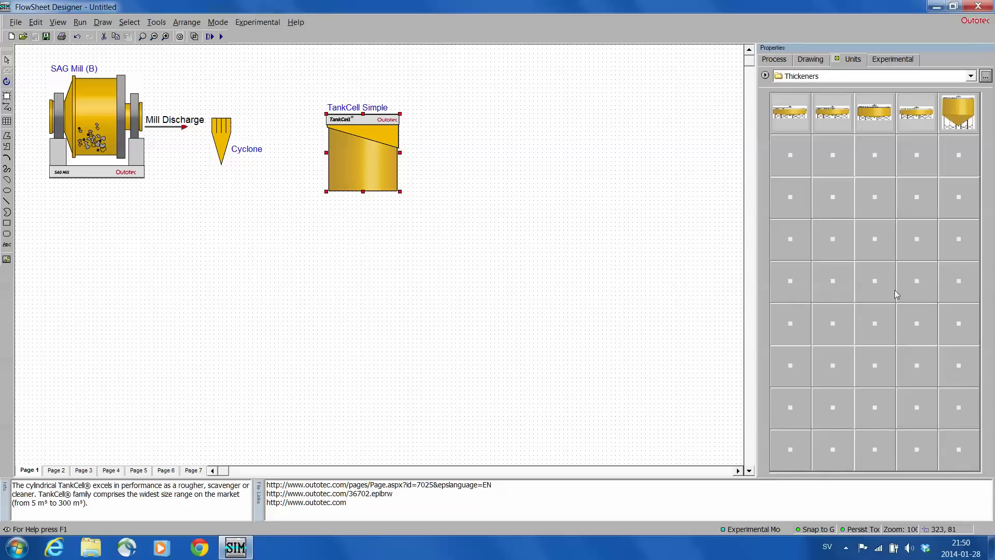
left_click_drag(913, 115, 614, 167)
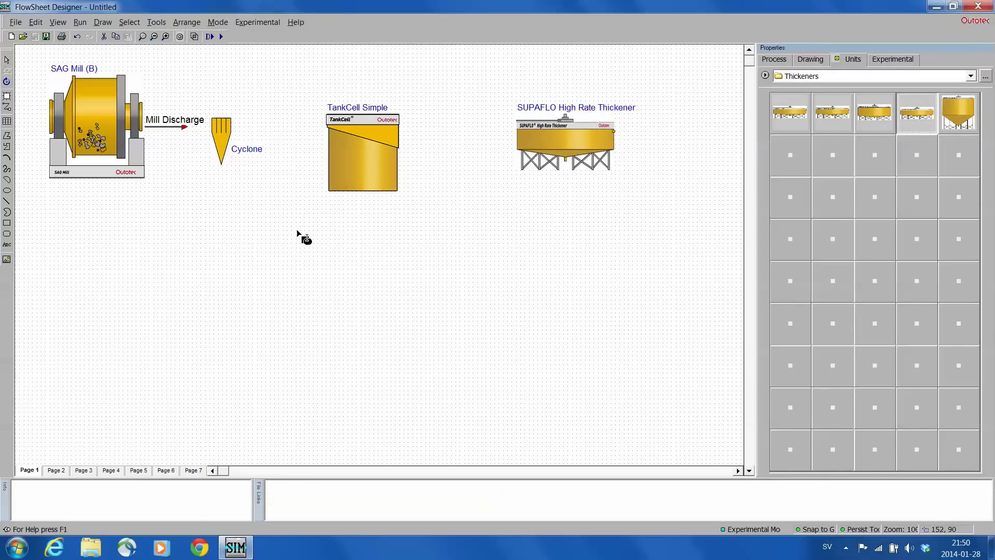
left_click(781, 63)
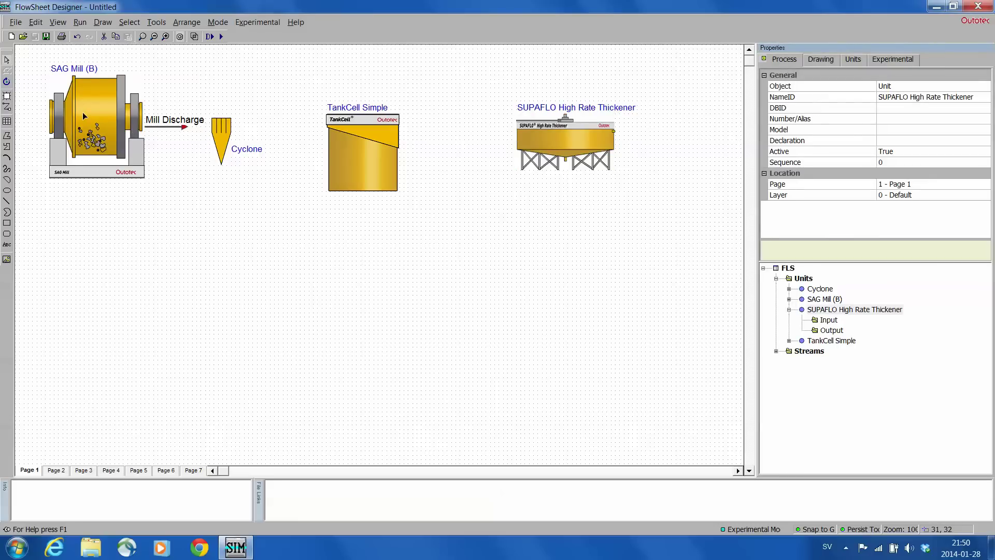
Rename the SAG mill's NameID to SAG
left_click(83, 90)
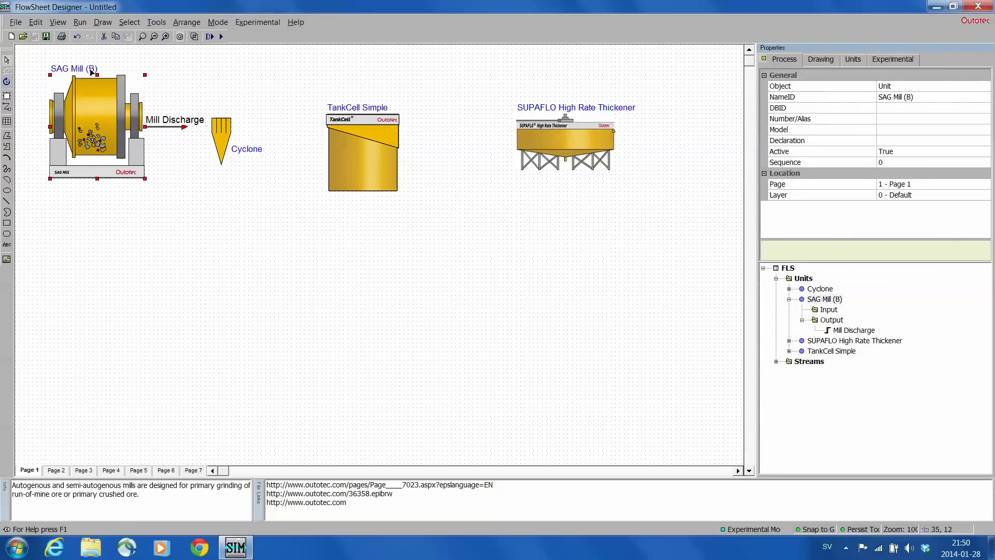
left_click(798, 99)
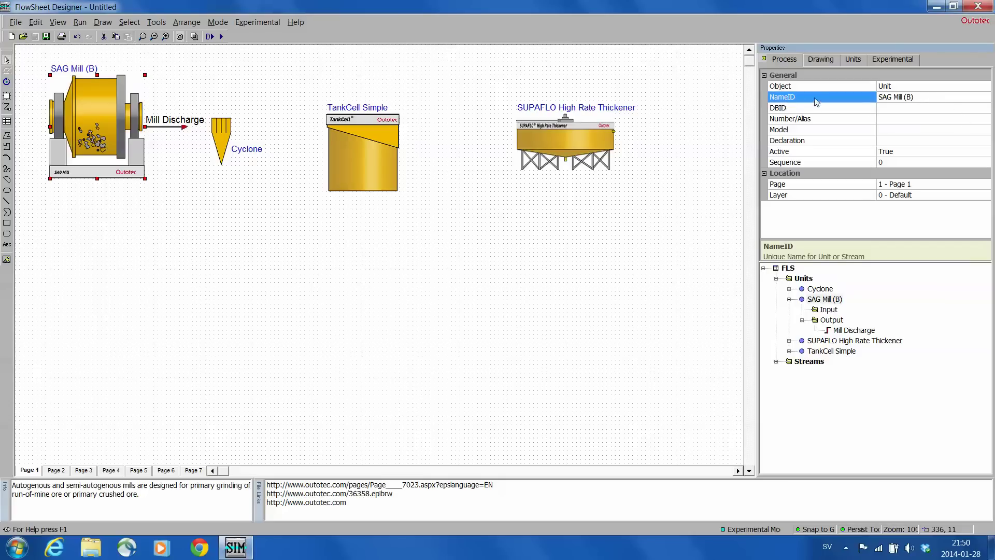
left_click(980, 100)
left_click_drag(915, 96, 838, 104)
type("SAG")
key("Return")
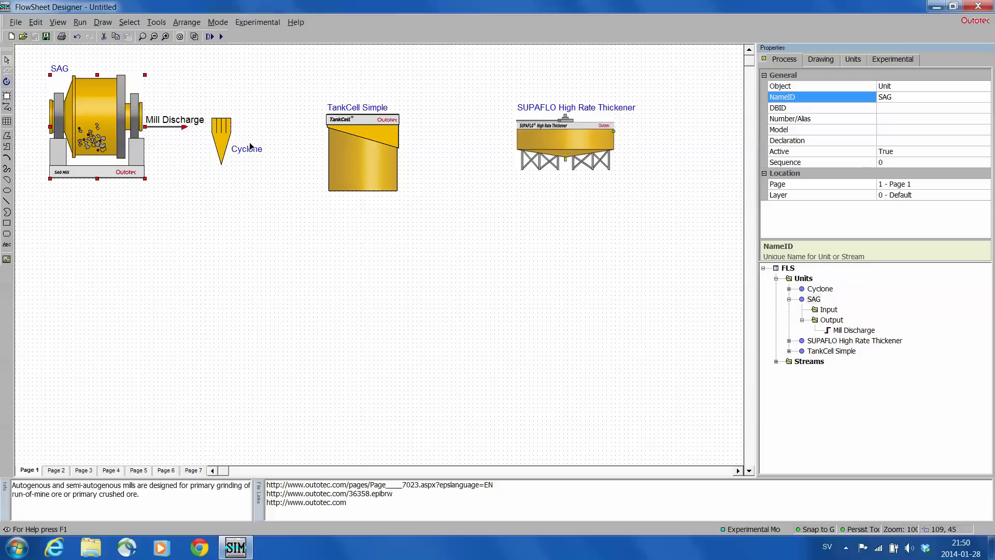
Rename the tank cell unit to Flotation
left_click(387, 129)
left_click(911, 97)
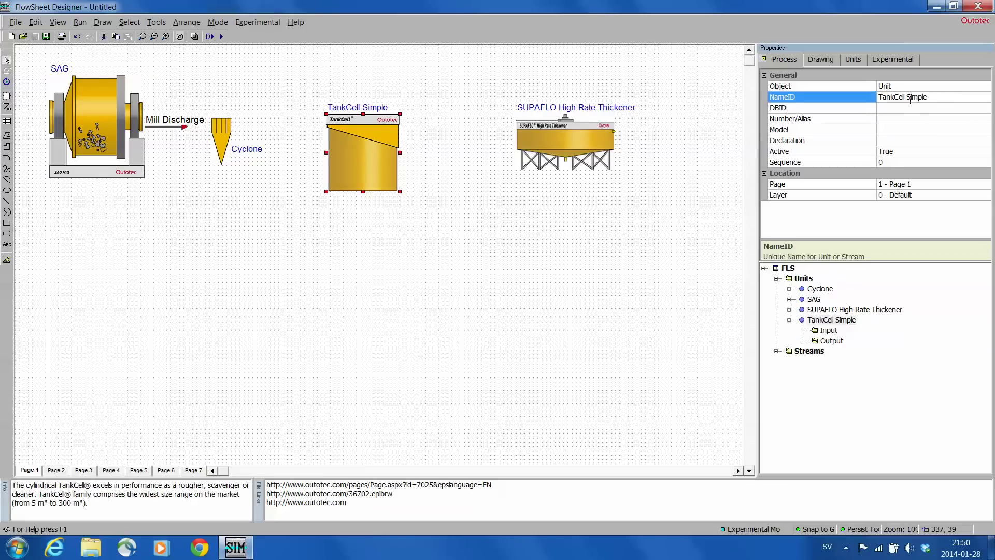
left_click(817, 97)
type("Flotation")
key("Return")
Rename the SUPAFLO thickener to Tails thickener
left_click(602, 108)
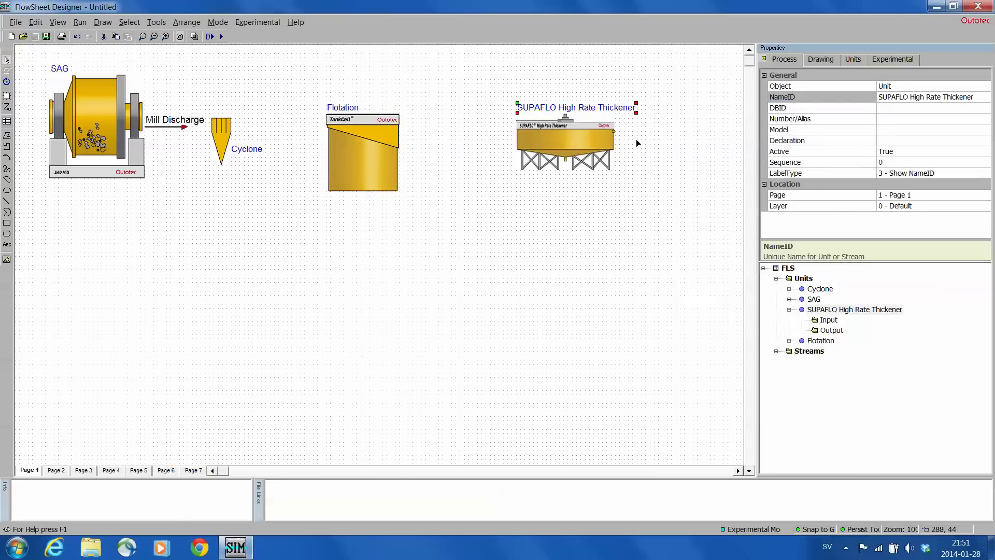
left_click(988, 97)
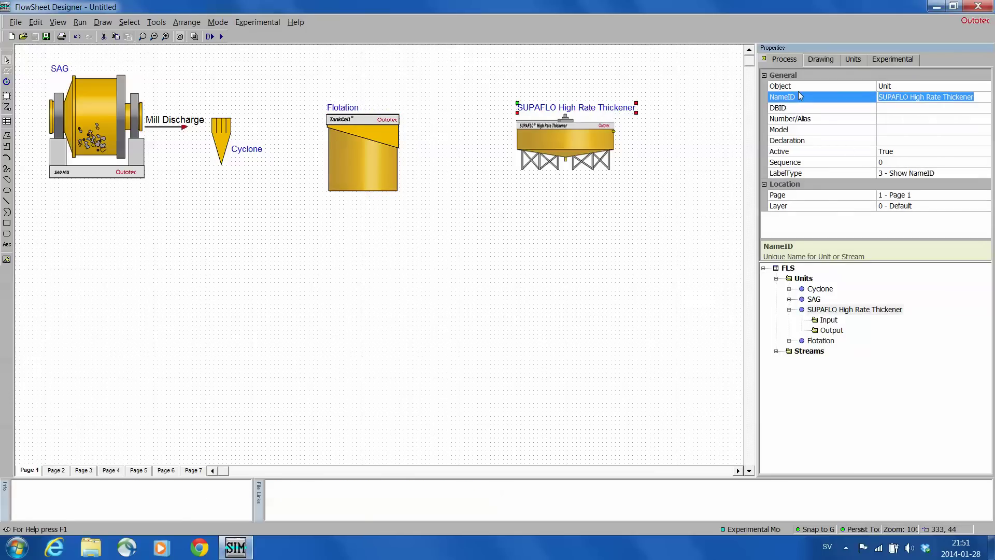
type("T")
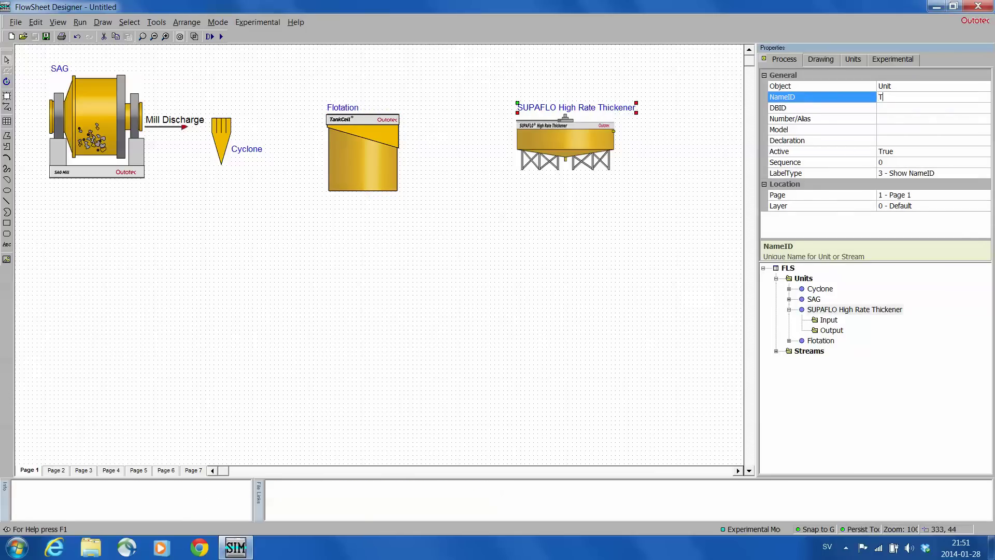
type("hicke")
key("BackSpace")
key("BackSpace")
key("BackSpace")
key("BackSpace")
key("BackSpace")
key("BackSpace")
type("ils tho")
type("cken")
type("er")
key("Return")
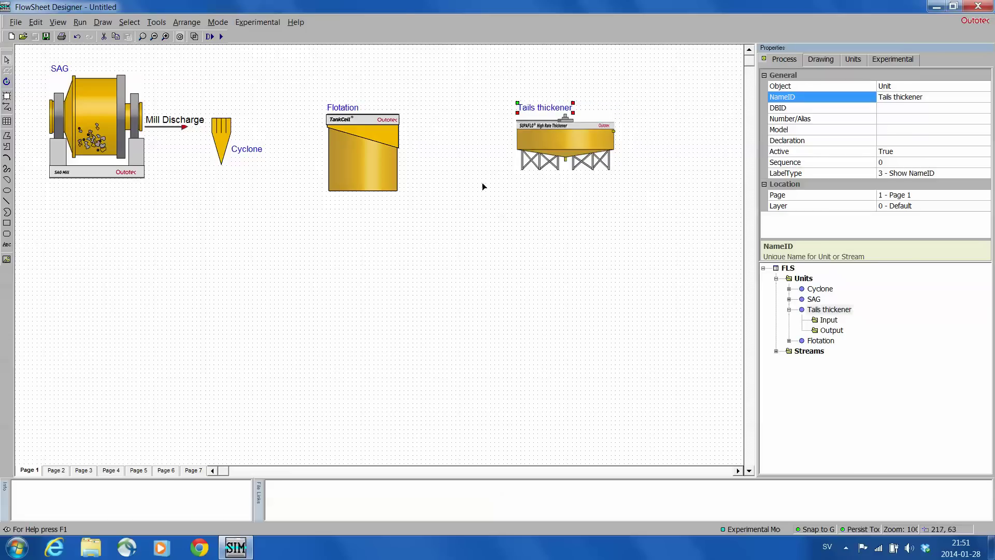
left_click(473, 197)
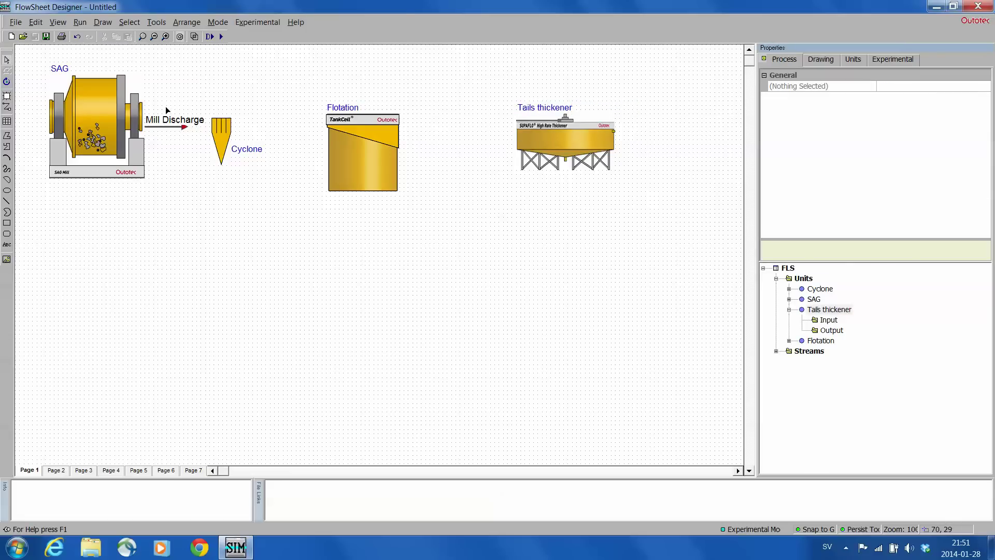
Delete the Mill Discharge stream and confirm the removal
left_click_drag(140, 73, 201, 181)
key("Delete")
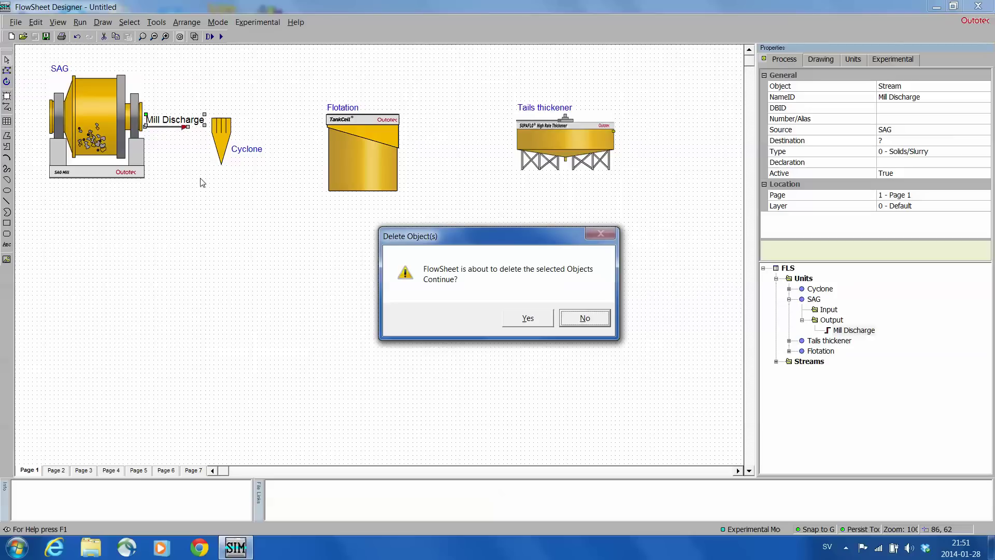
left_click(519, 317)
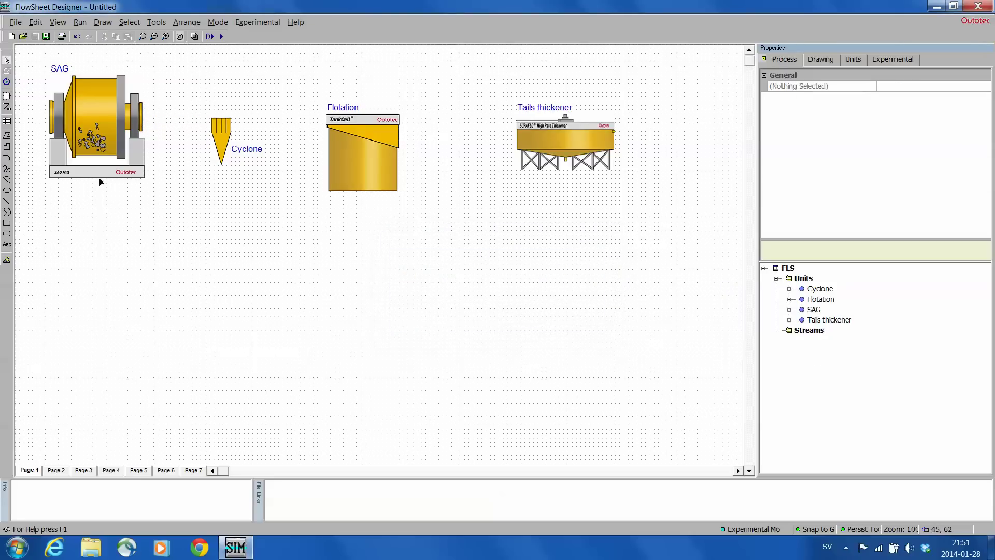
Spread the SAG, Cyclone, Flotation and Tails thickener units into an evenly spaced row
left_click_drag(90, 140, 112, 144)
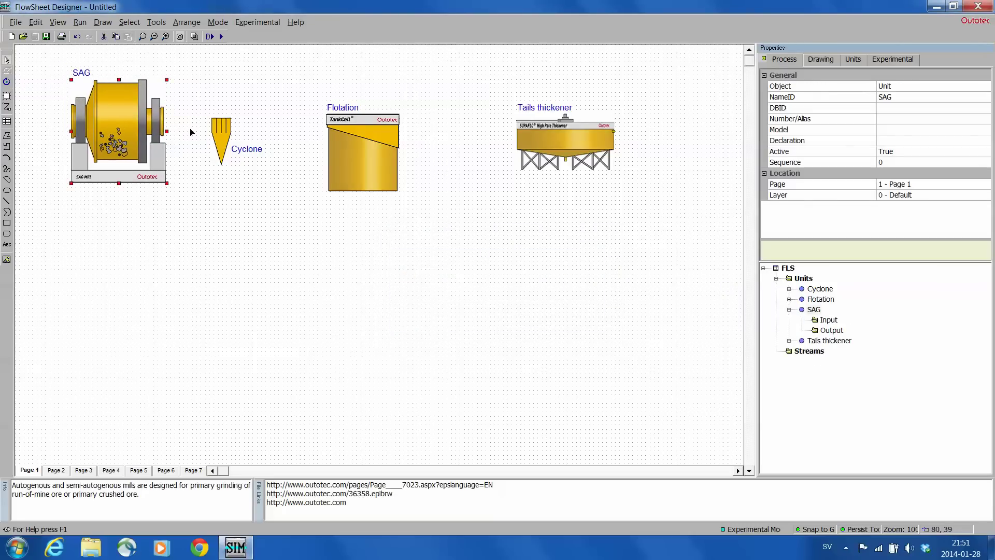
left_click_drag(222, 133, 238, 131)
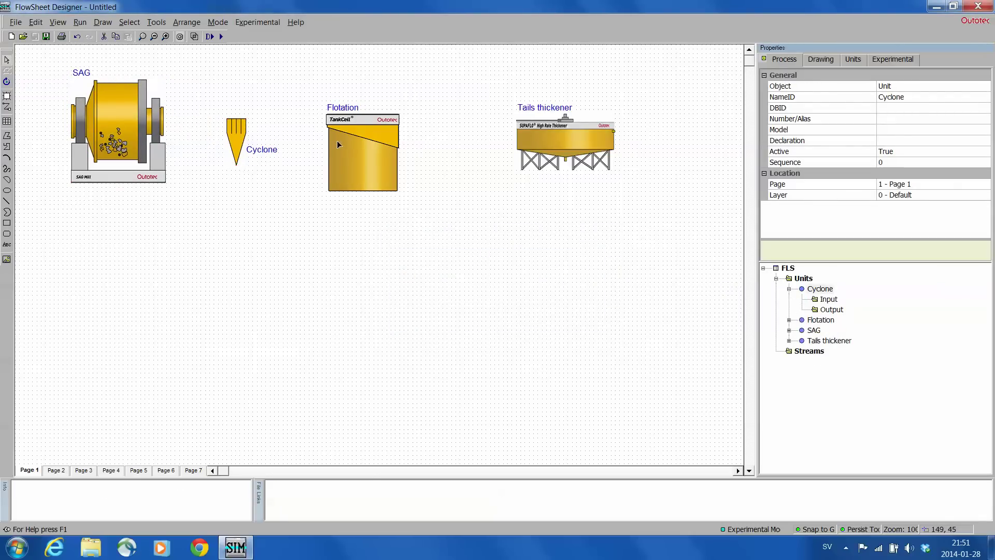
left_click_drag(337, 141, 322, 125)
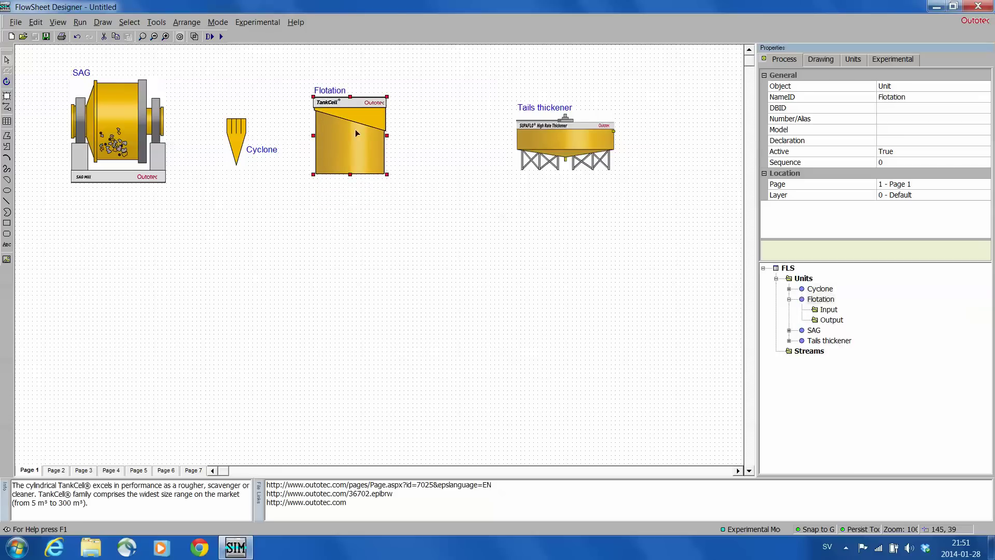
left_click_drag(546, 136, 543, 158)
left_click_drag(342, 137, 355, 146)
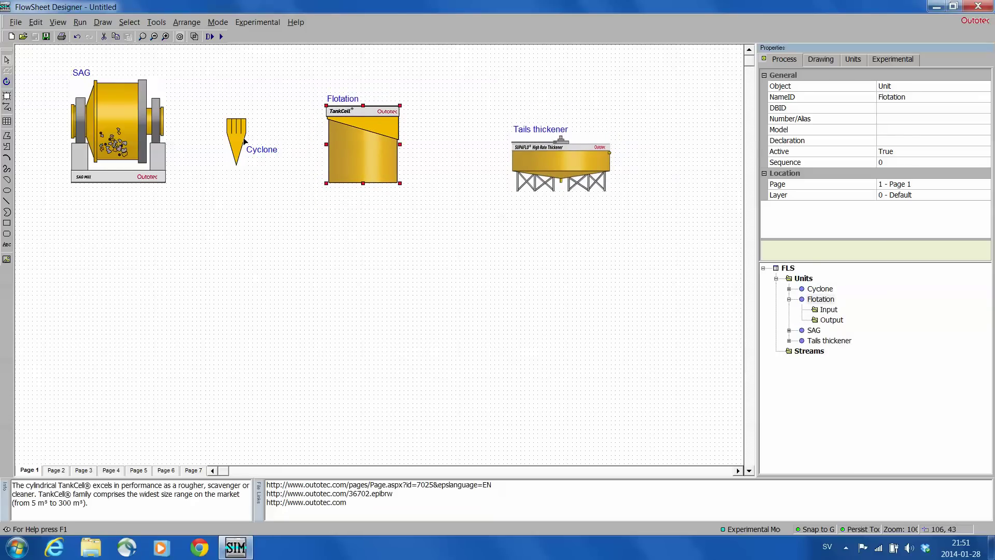
left_click_drag(241, 136, 254, 136)
left_click_drag(136, 129, 158, 129)
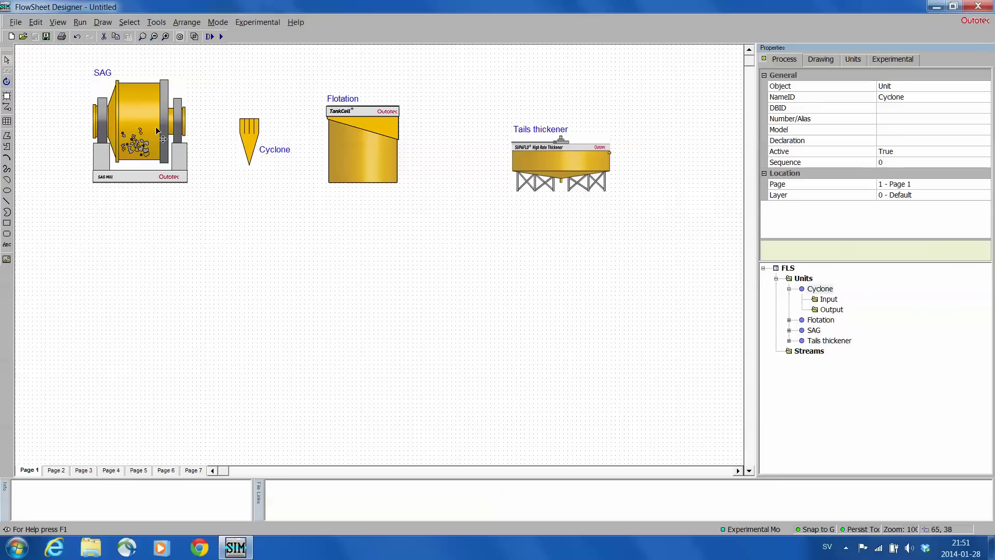
Draw Streams 1–3: feed into SAG, SAG to Cyclone, and Cyclone top over to Flotation
left_click(7, 108)
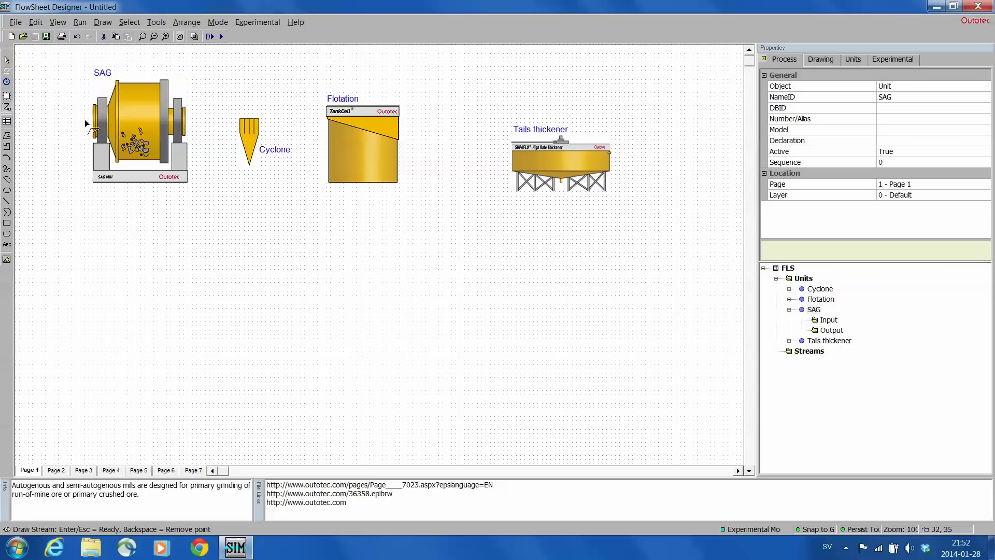
left_click(37, 59)
left_click(95, 121)
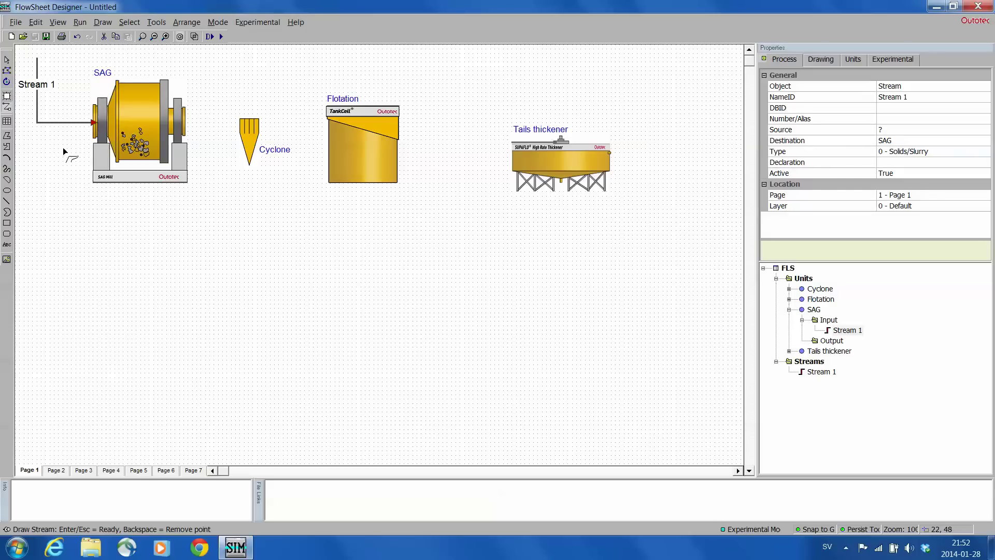
left_click(182, 124)
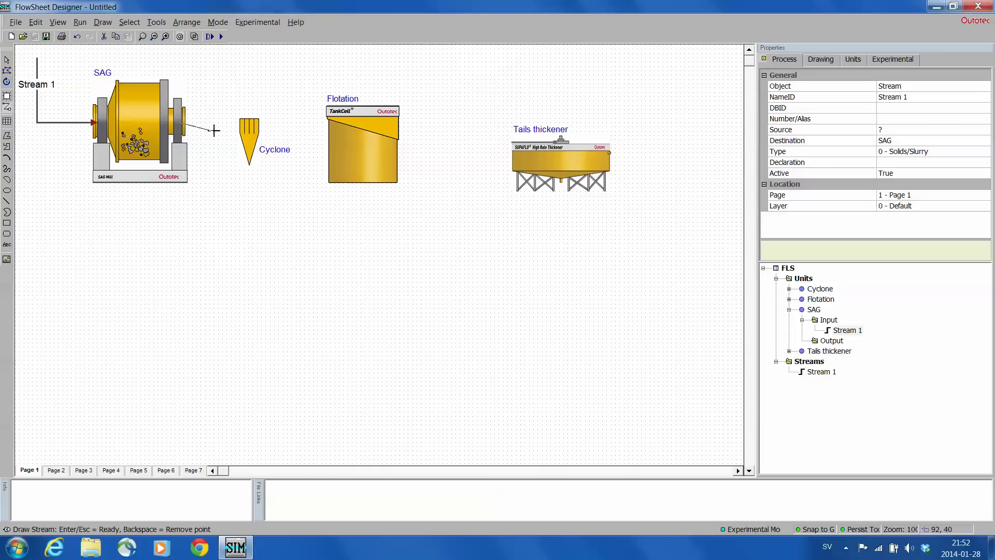
left_click(240, 122)
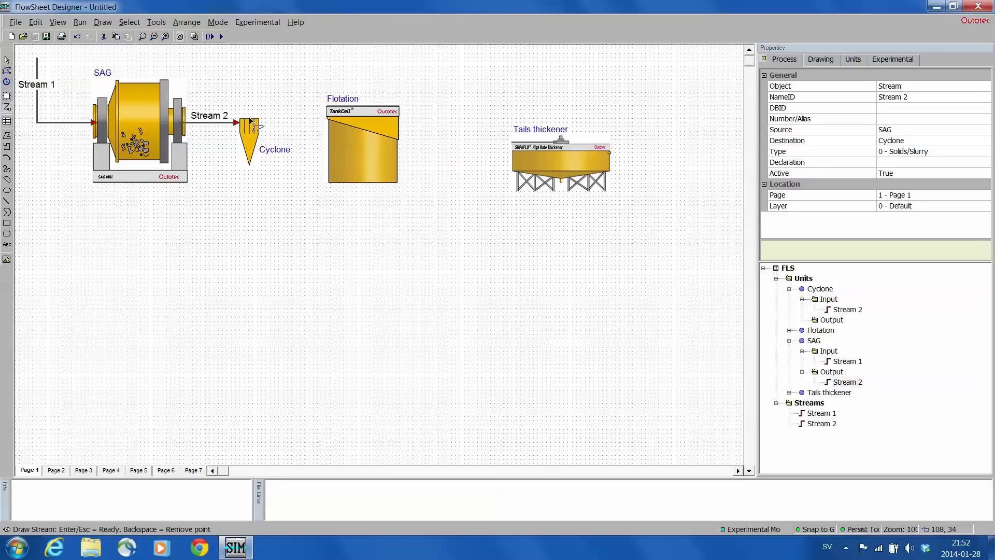
left_click(249, 119)
left_click(249, 66)
left_click(369, 66)
left_click(375, 122)
Draw open Stream 4 below Flotation and Stream 5 to the Tails thickener, lowering the thickener
left_click(381, 132)
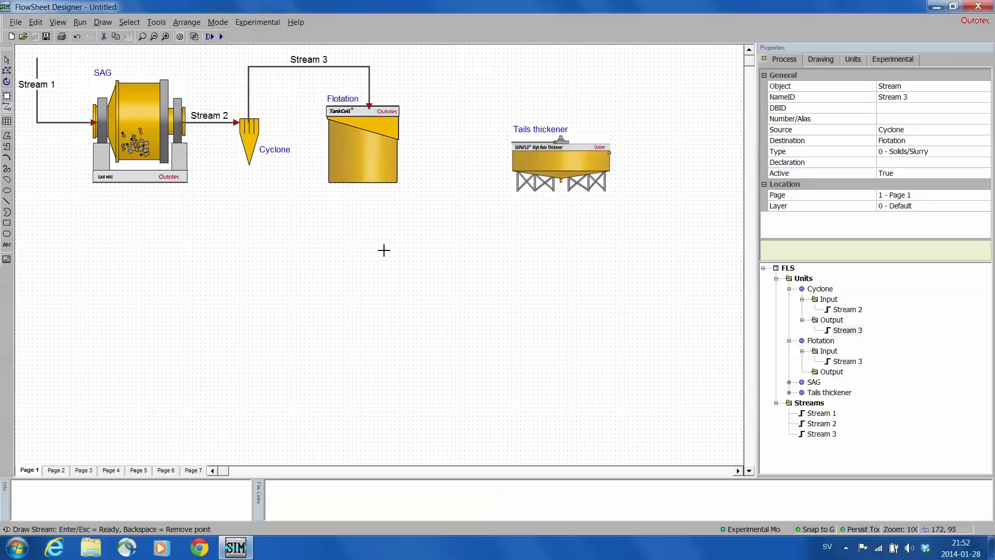
double_click(383, 260)
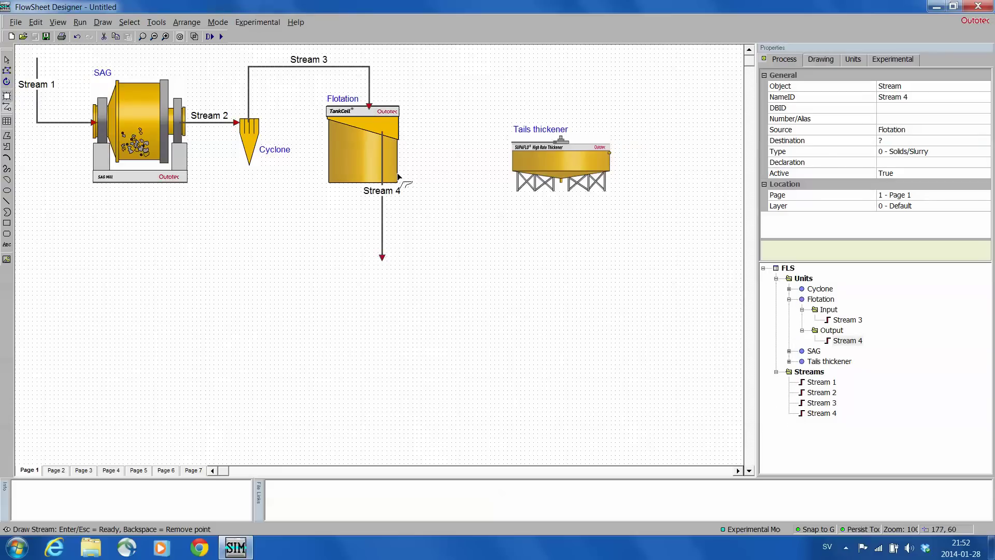
left_click(399, 175)
double_click(515, 176)
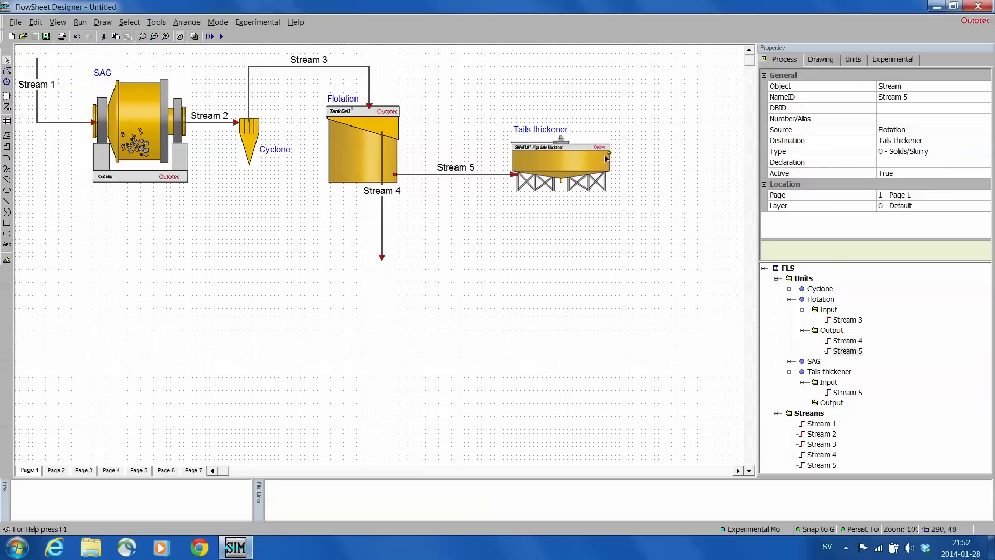
left_click_drag(582, 178, 584, 196)
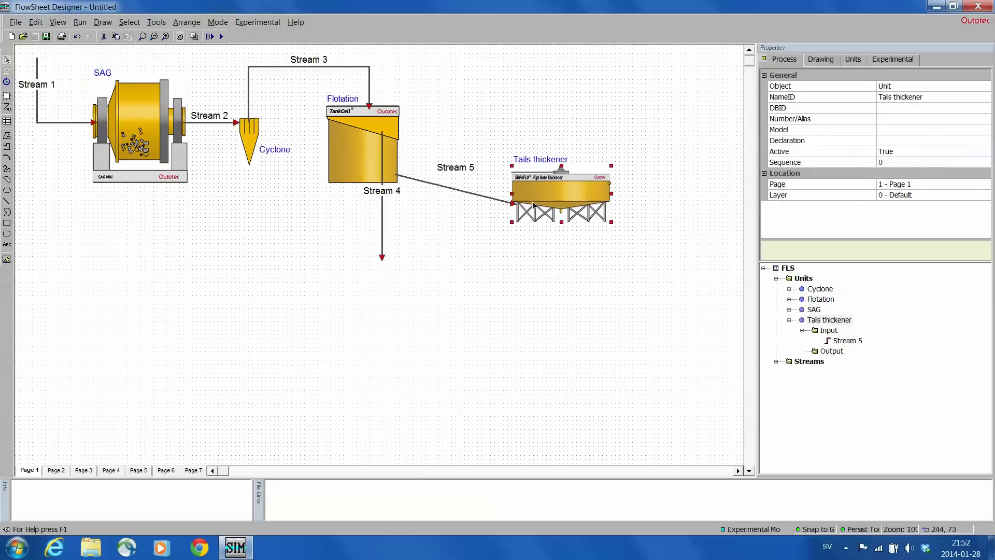
left_click(511, 204)
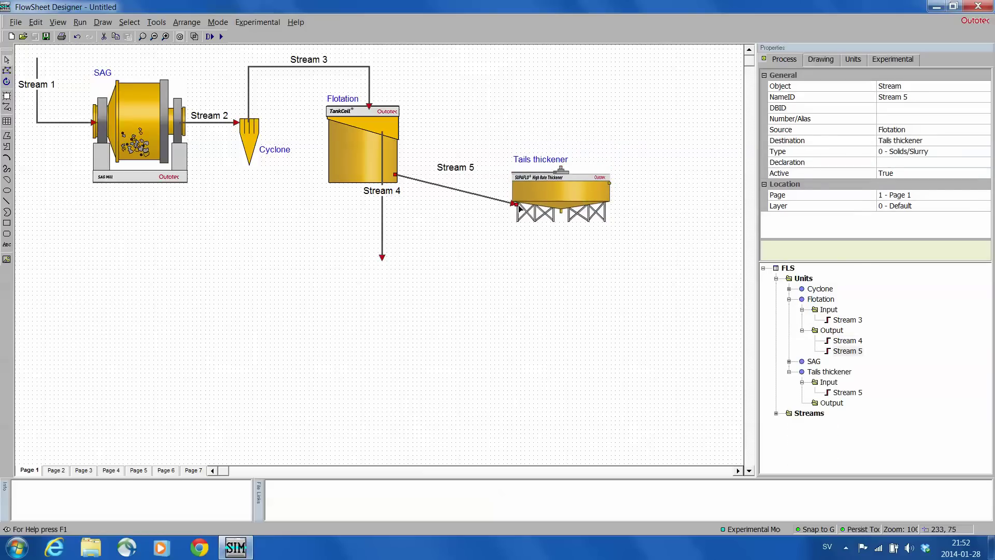
Reroute Stream 5 into a stepped line by moving its end point and adding bend points
left_click(520, 209)
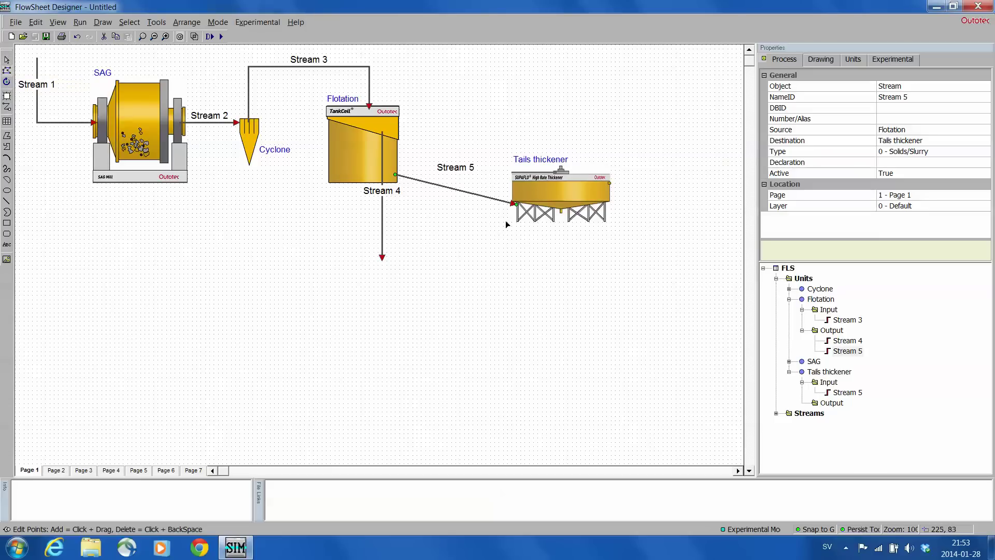
left_click_drag(515, 203, 512, 174)
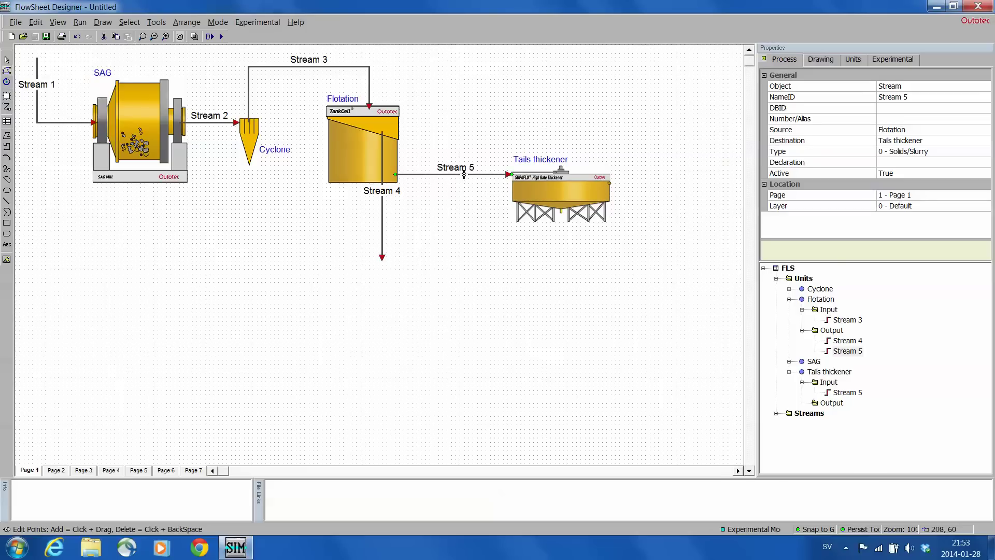
left_click_drag(463, 175, 462, 122)
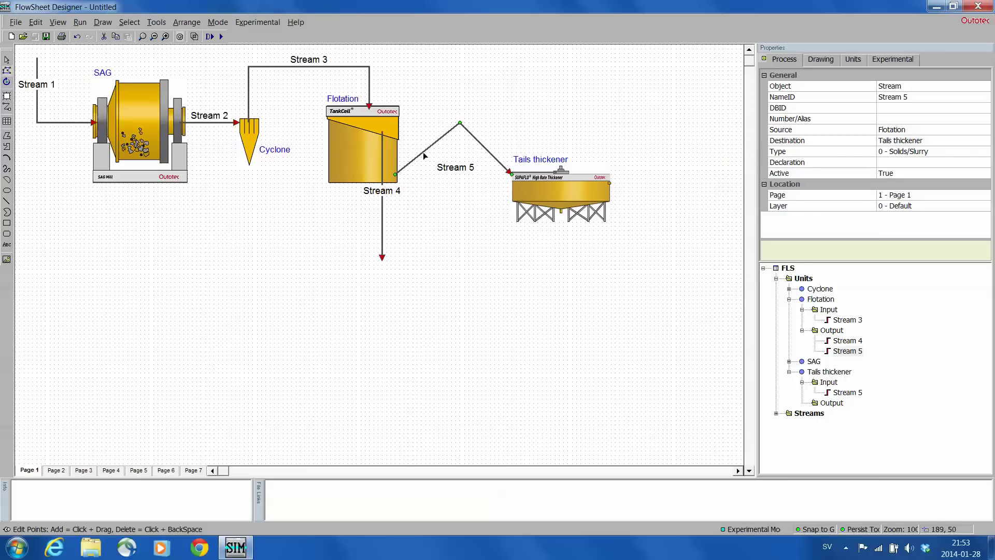
left_click_drag(424, 151, 461, 175)
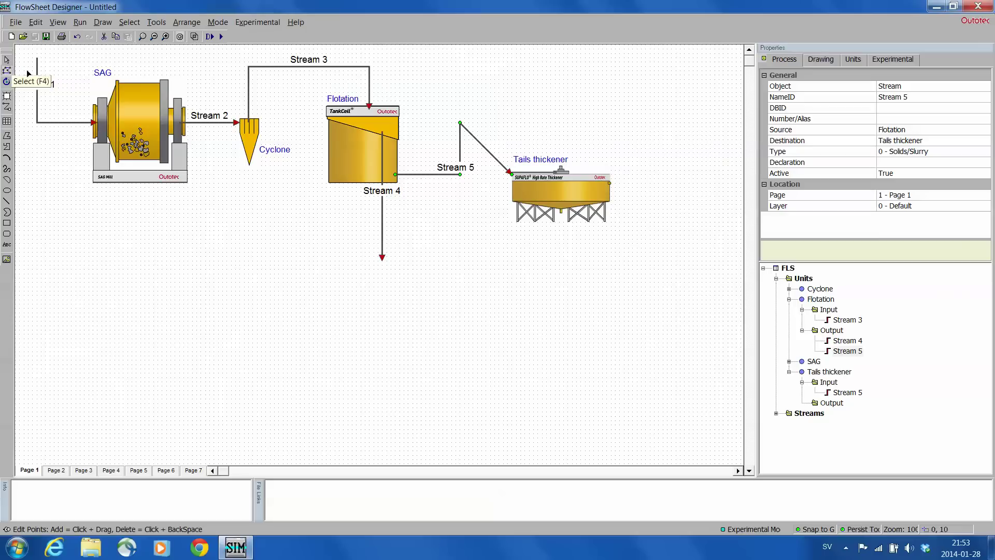
Raise the Tails thickener and move the Stream 5 label below its line
left_click(6, 61)
left_click_drag(565, 195, 560, 142)
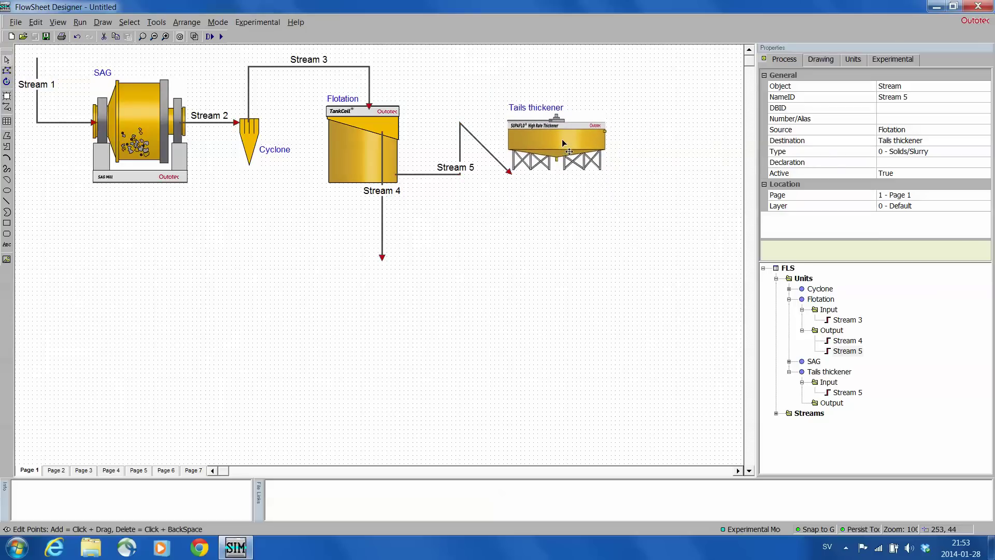
left_click(597, 256)
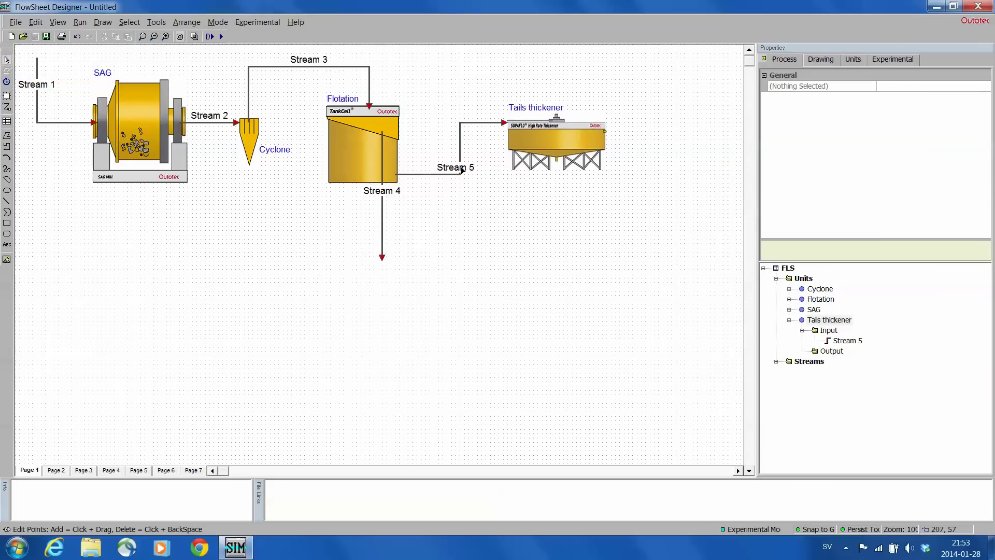
mouse_move(462, 170)
left_mouse_down()
mouse_move(484, 199)
mouse_move(458, 188)
left_mouse_up()
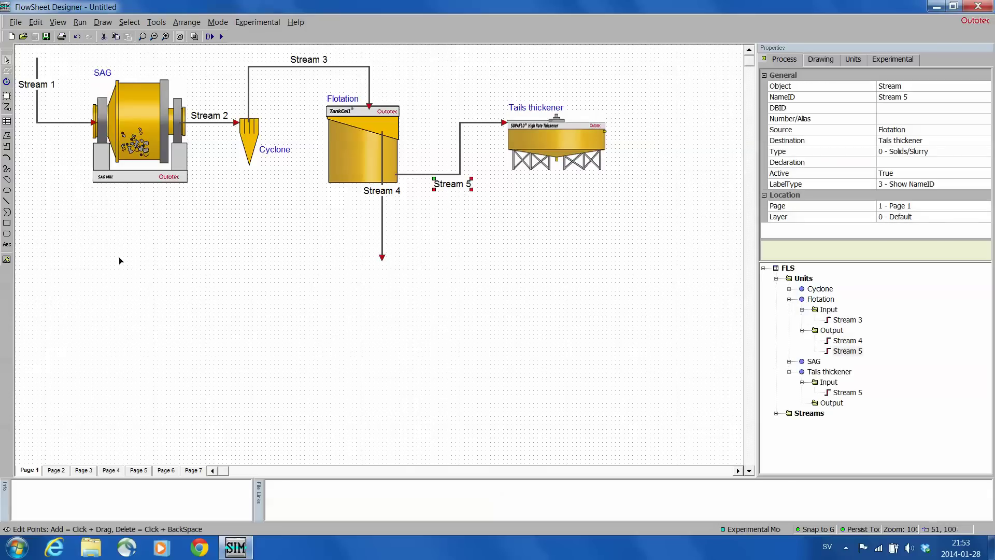
Draw Stream 6 from the cyclone's bottom outlet, down and left, ending on the Stream 1 feed line
left_click(7, 106)
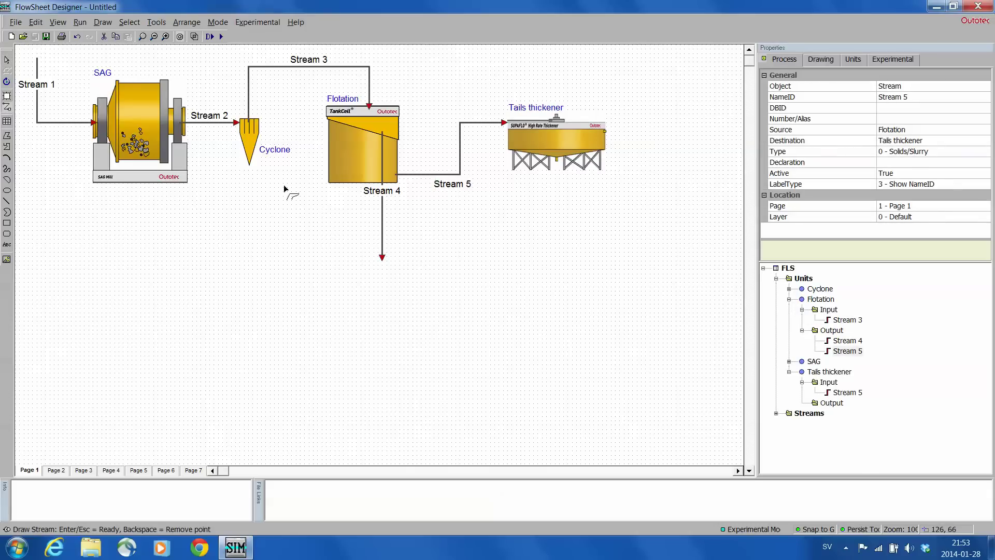
left_click(251, 164)
left_click(249, 229)
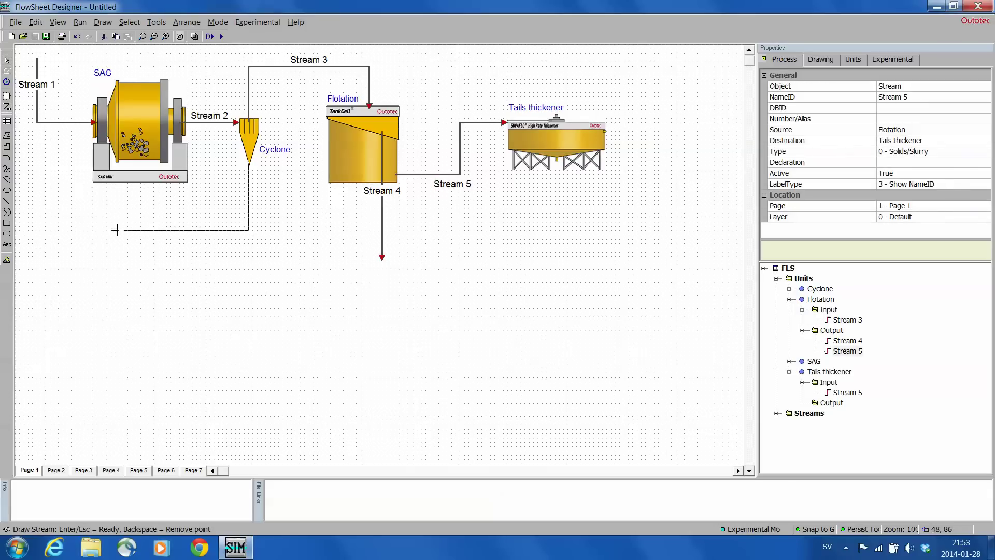
left_click(63, 230)
left_click(62, 123)
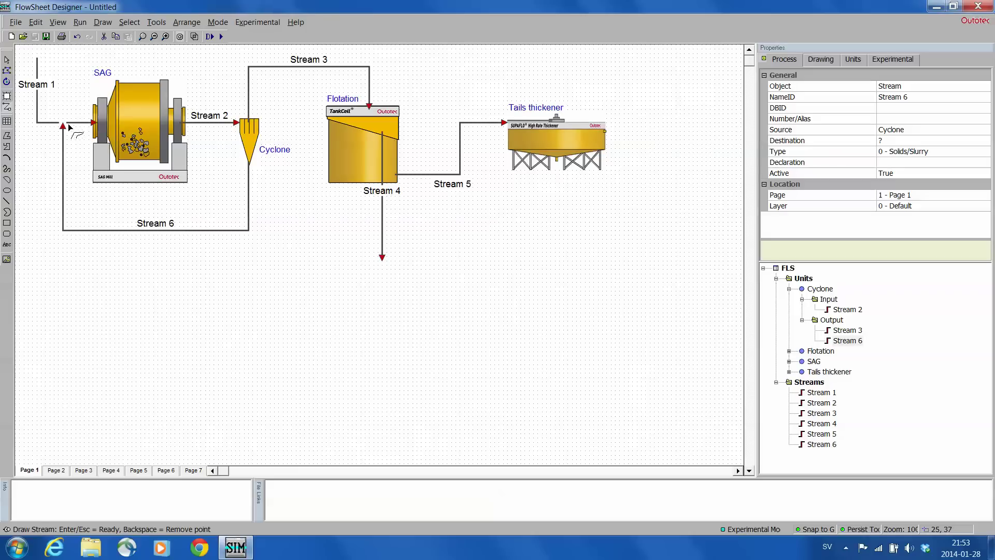
left_click(6, 58)
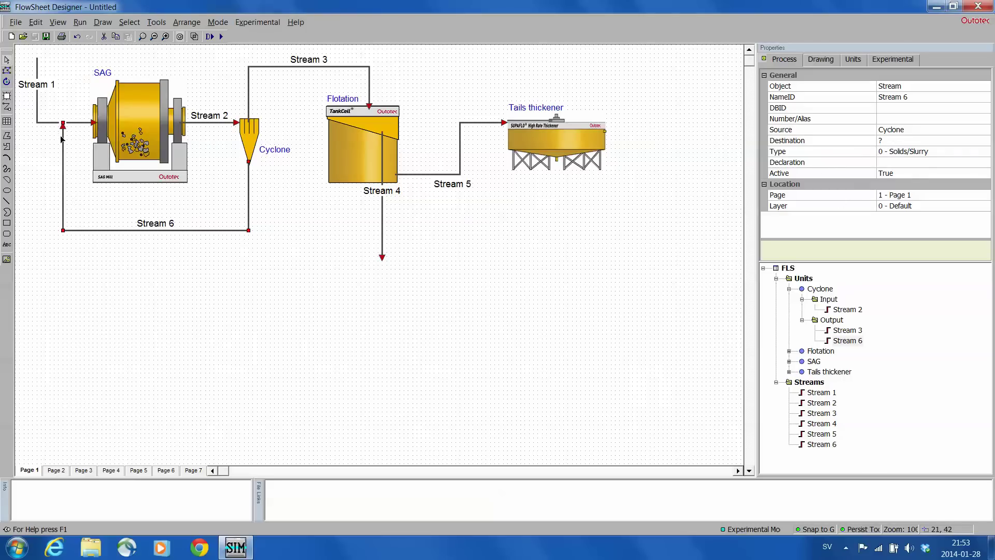
Toggle the Overlay and Route Check stream colour-coding on and then off
left_click(304, 182)
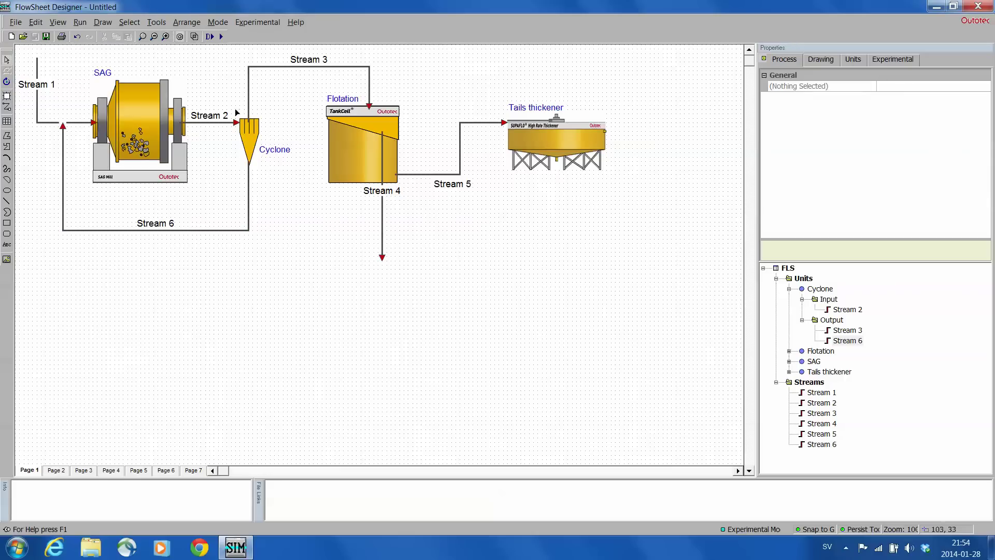
left_click(180, 37)
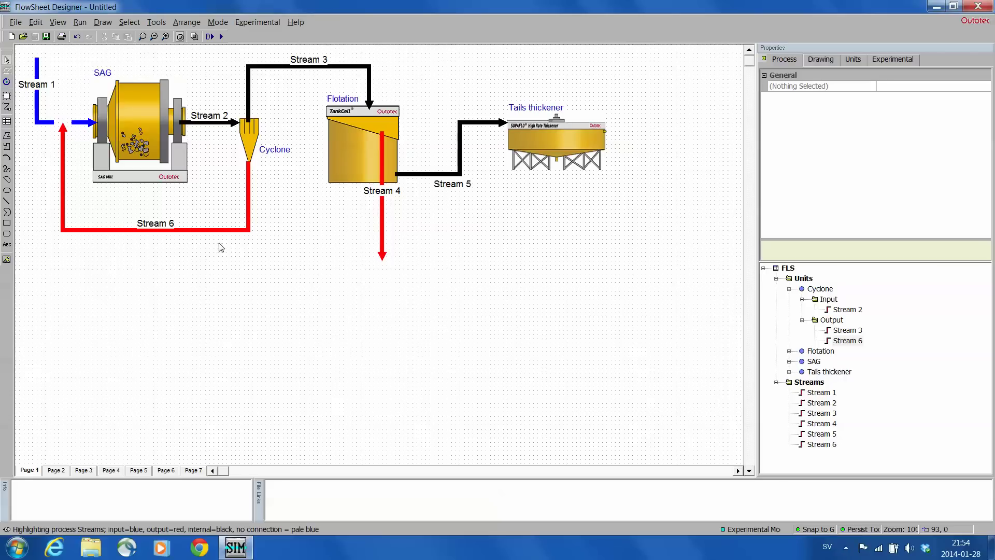
left_click(209, 65)
Set Stream 6's Destination to SAG and reselect it to verify the change
left_click(65, 164)
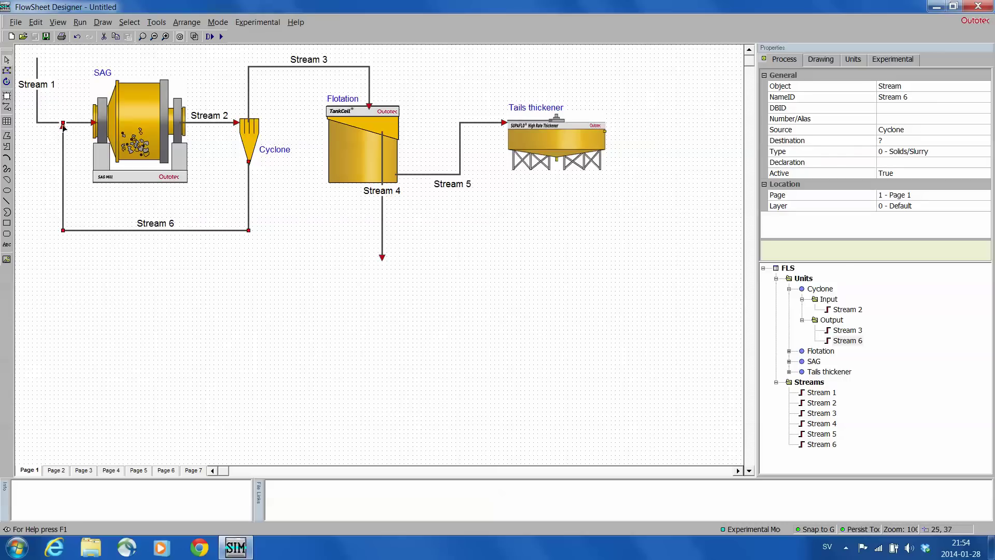
left_click(943, 141)
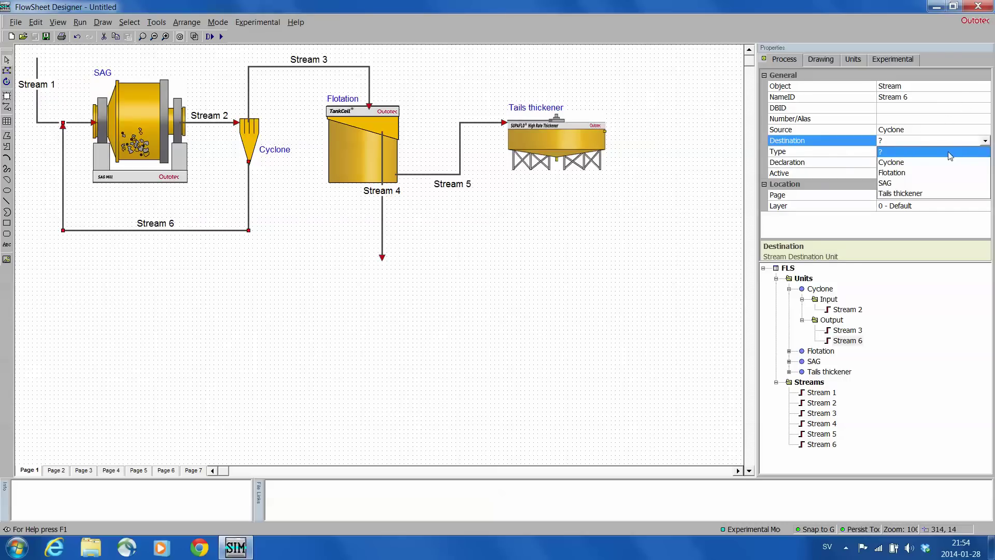
left_click(915, 184)
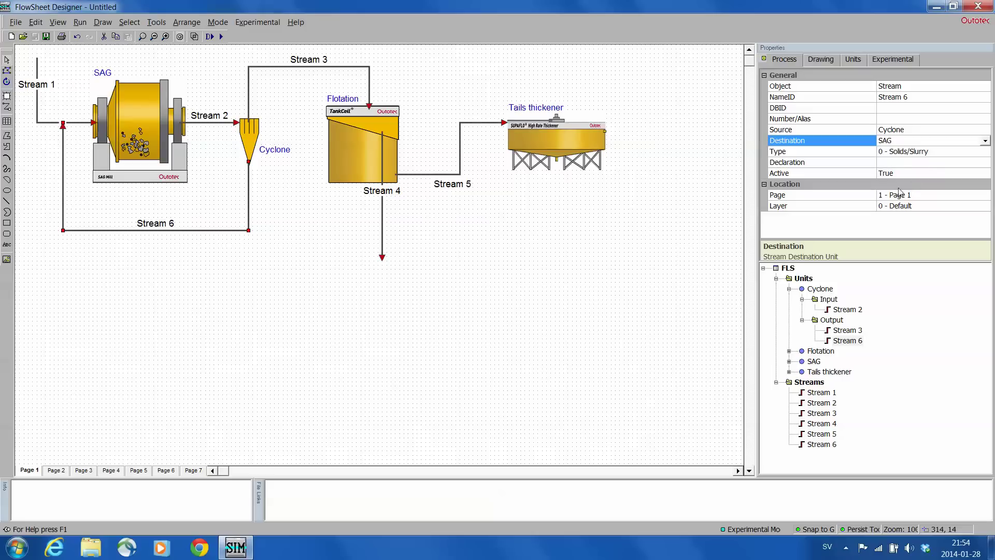
left_click(235, 313)
left_click(63, 190)
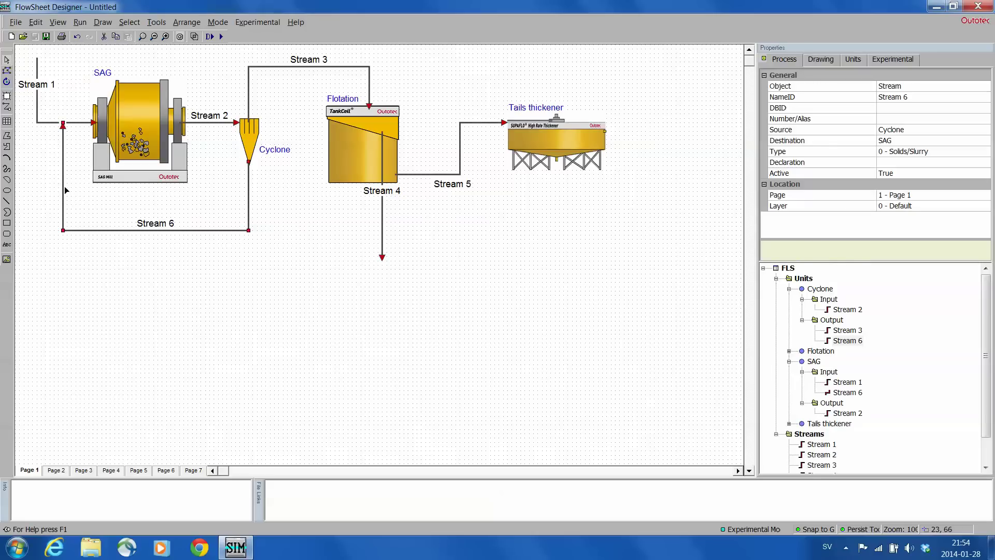
left_click(94, 210)
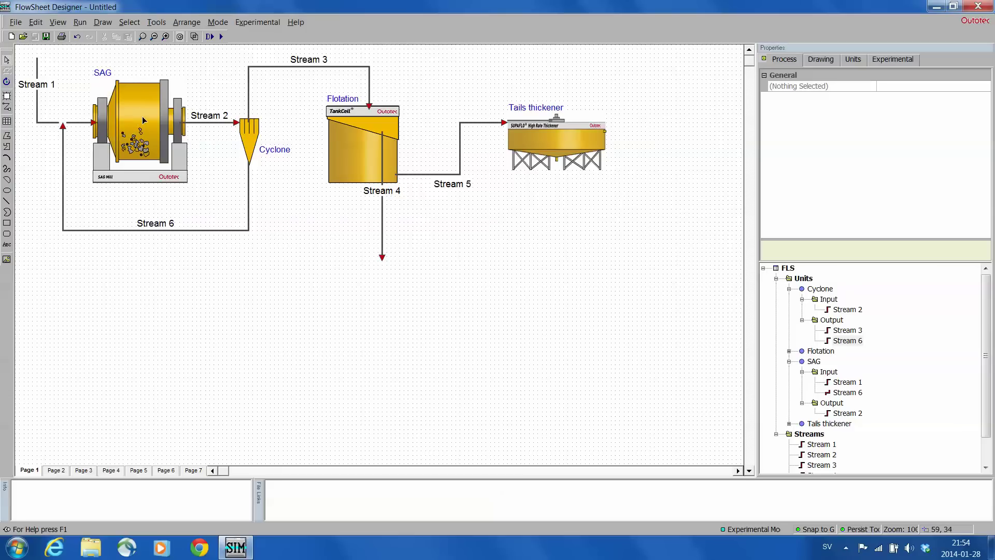
Draw Stream 7 from the thickener's right outlet and Stream 8 from its bottom outlet
left_click(6, 107)
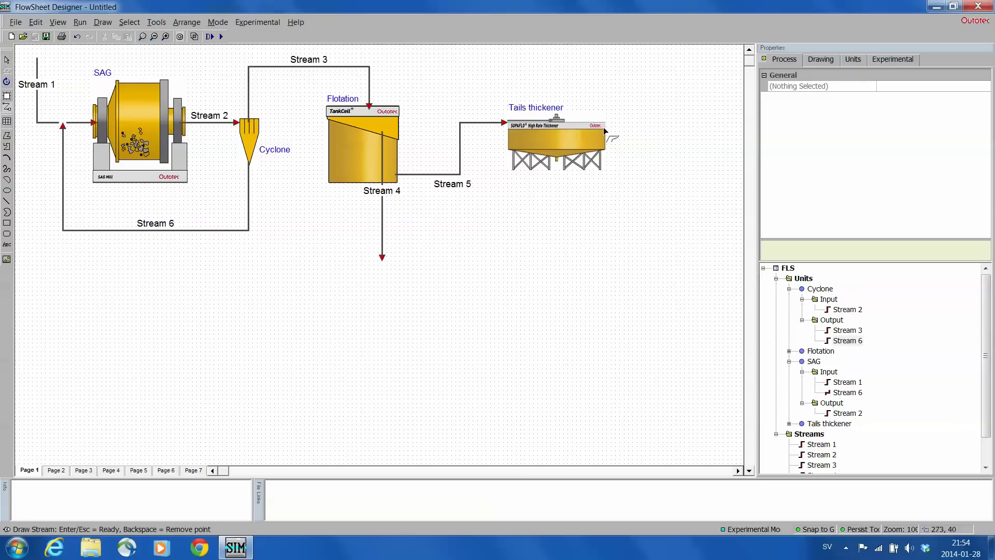
left_click(605, 124)
double_click(698, 126)
left_click(556, 160)
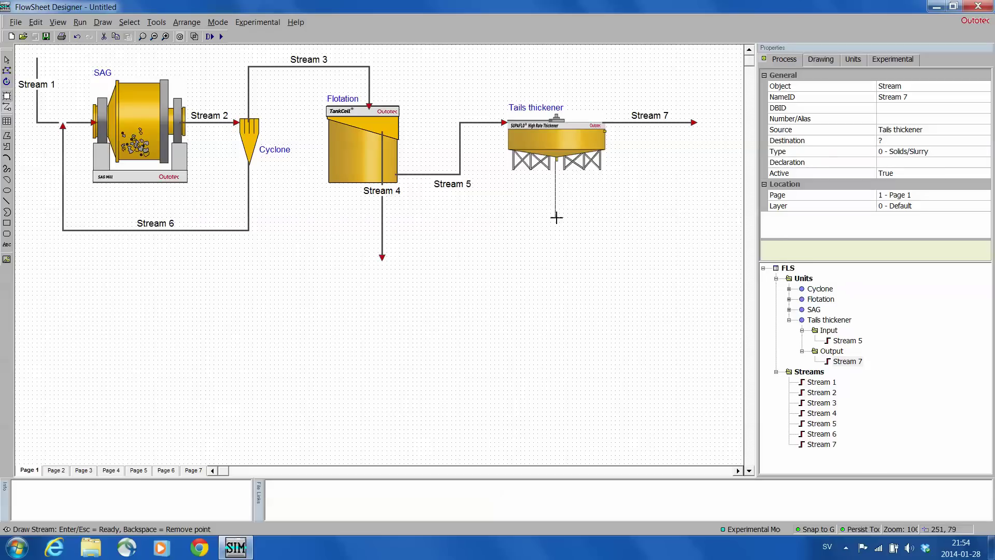
double_click(555, 256)
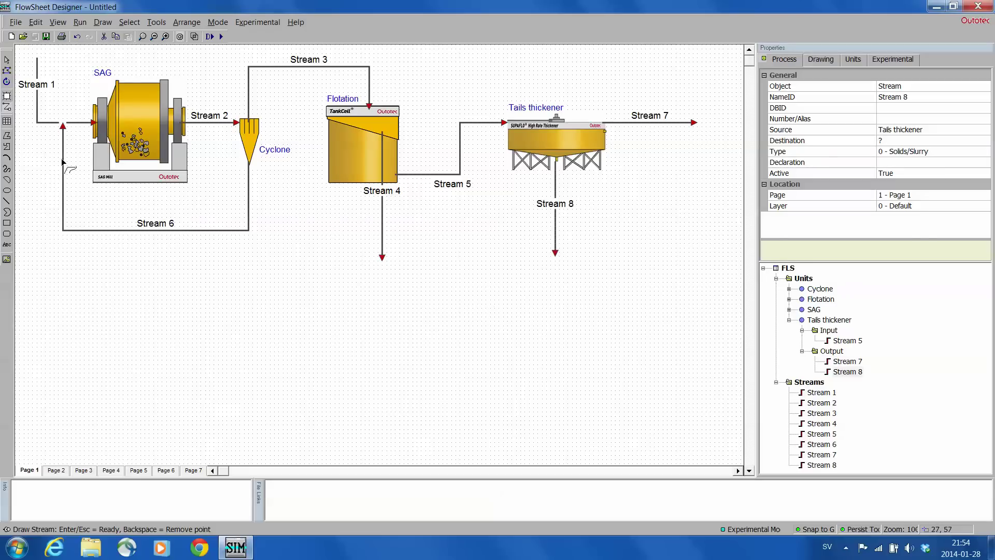
left_click(6, 60)
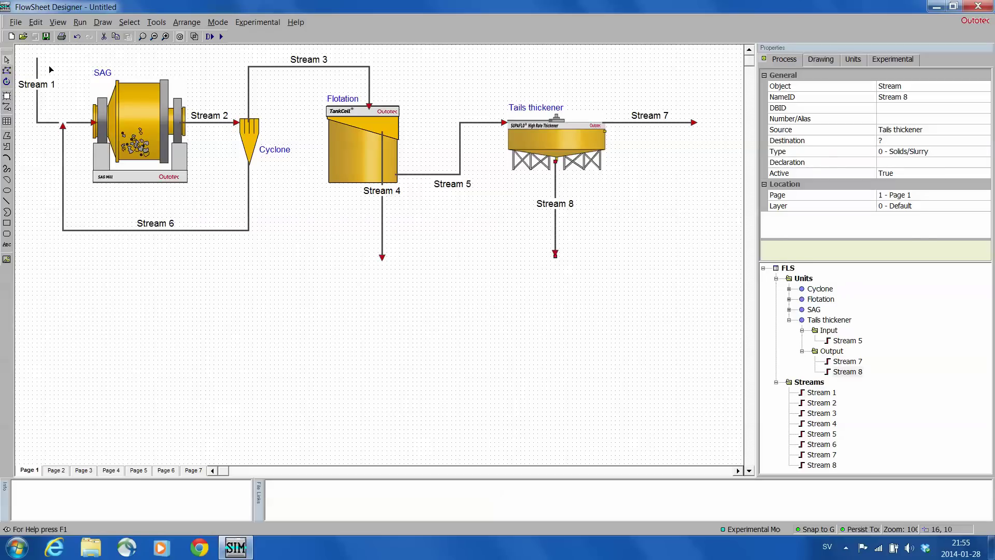
Check routing with the Overlay and Route Check colouring, then move the Stream 1 label right
left_click(180, 38)
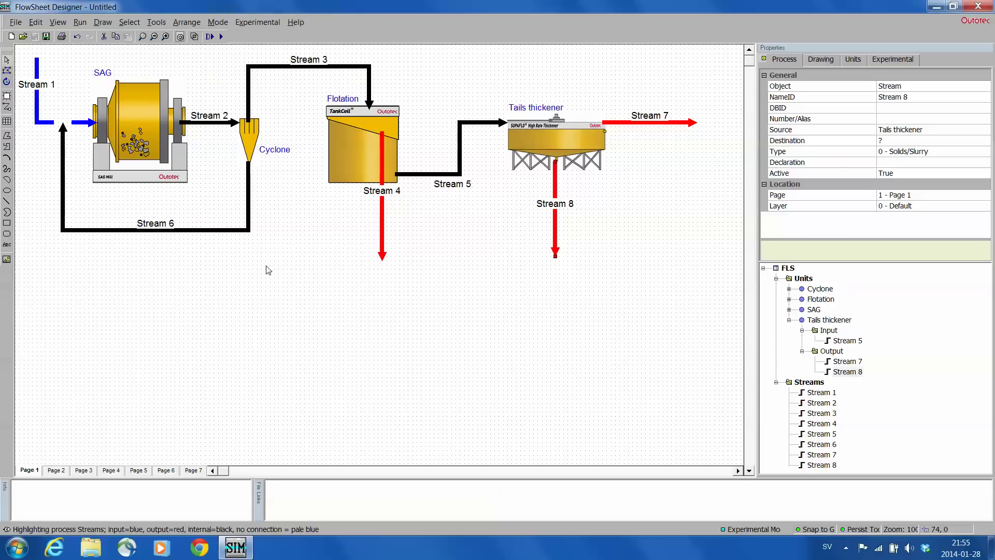
left_click(278, 283)
left_click_drag(46, 88, 69, 89)
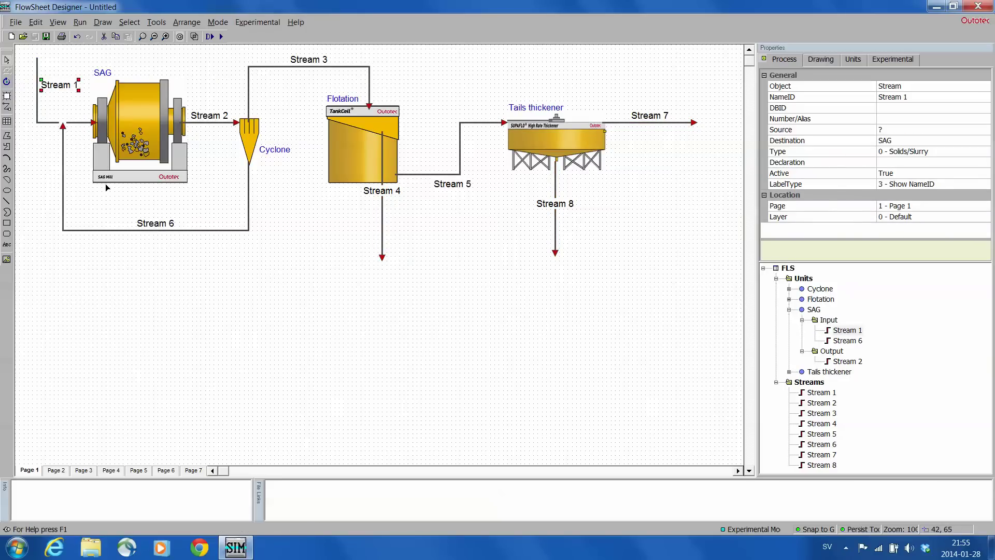
Rename Stream 1 to Feed and Stream 6 to Cyclone UF
left_click(37, 105)
left_click(931, 96)
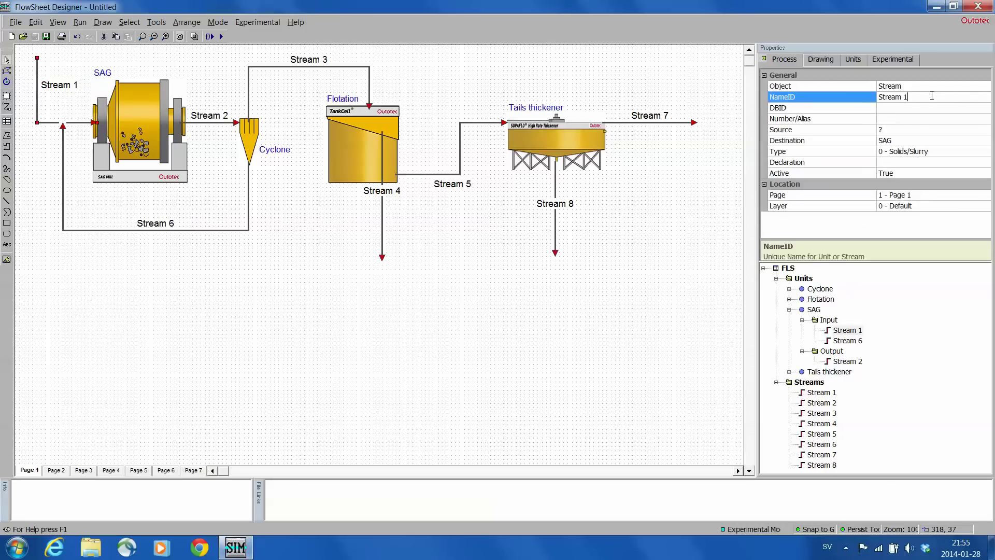
left_click(800, 99)
type("Feed")
key("Return")
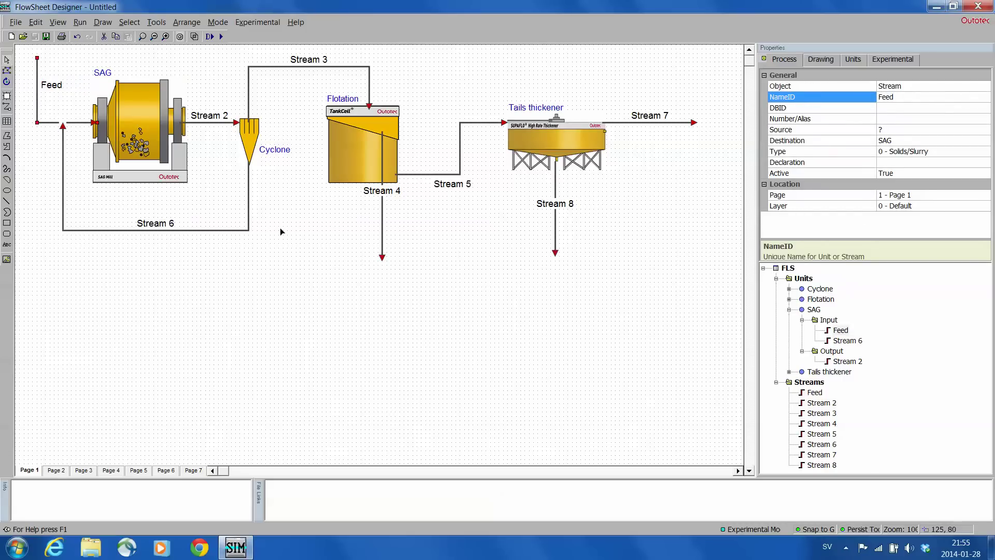
key("Tab")
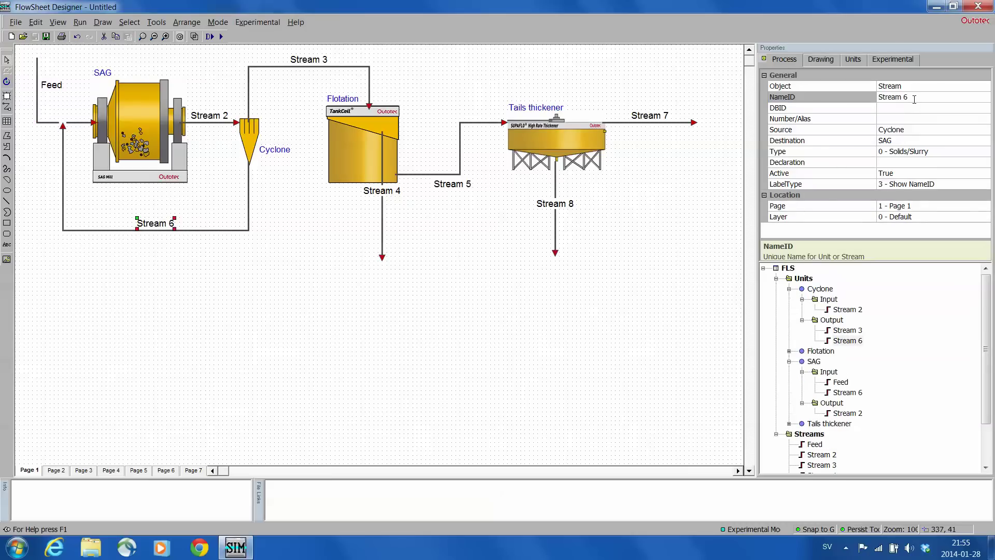
left_click(916, 98)
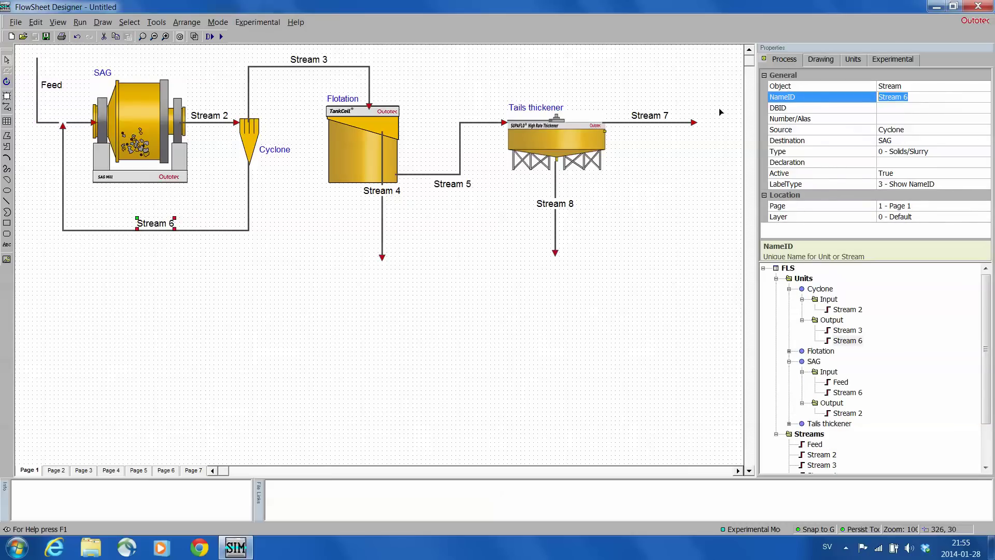
type("Cyclone UF")
key("Return")
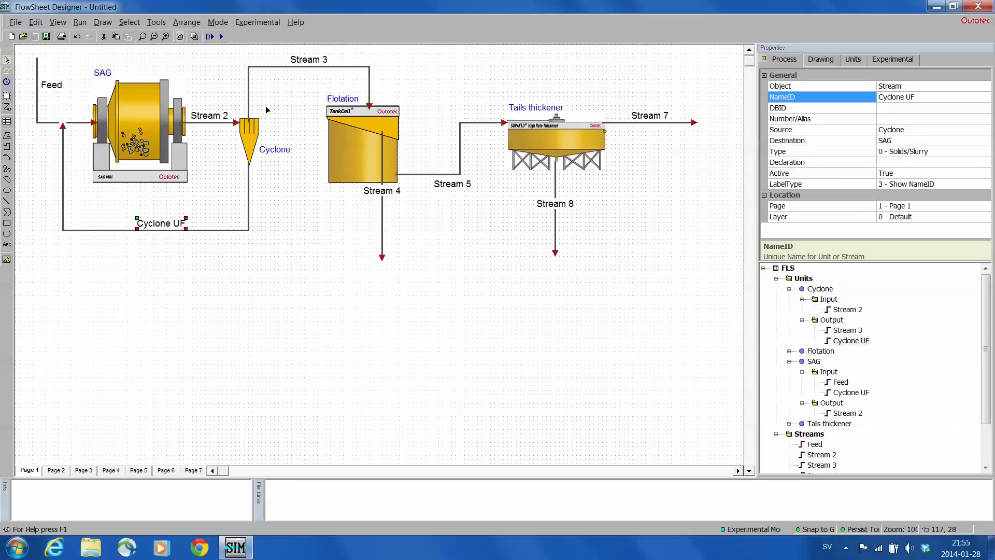
Rename Stream 2 to Mill discharge and Stream 3 to Cyclone OF
left_click(206, 121)
left_click(818, 99)
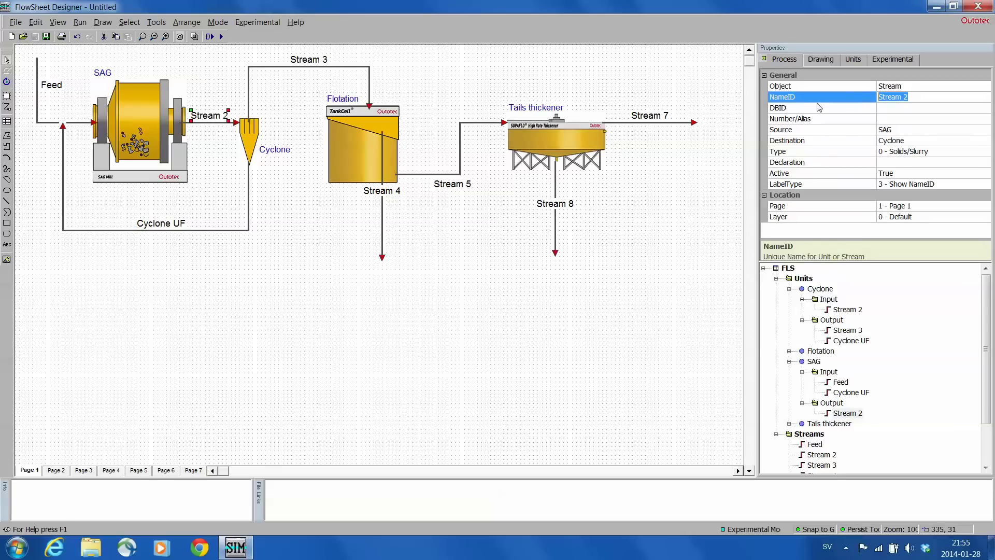
type("S")
type("ill sic")
type("char")
type("ge")
key("Return")
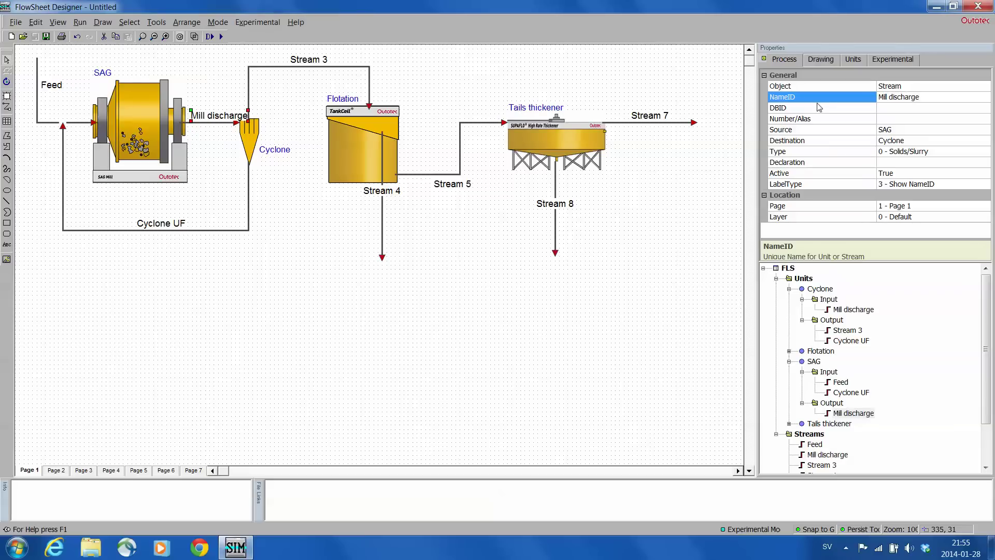
left_click(309, 59)
left_click(823, 98)
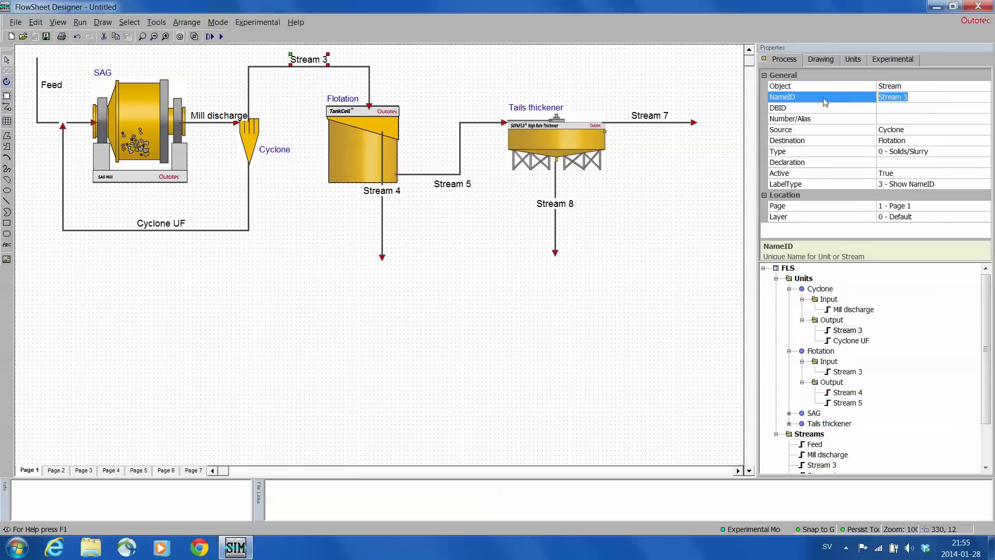
type("Cyclone OF")
key("Return")
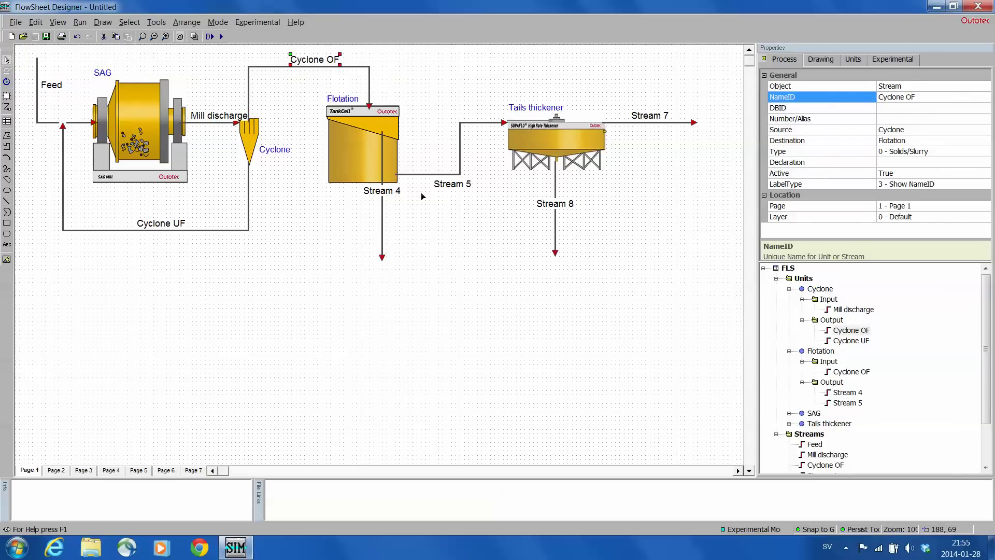
Rename Stream 4 to Conc and Stream 5 to Tailing
left_click(391, 194)
left_click(855, 98)
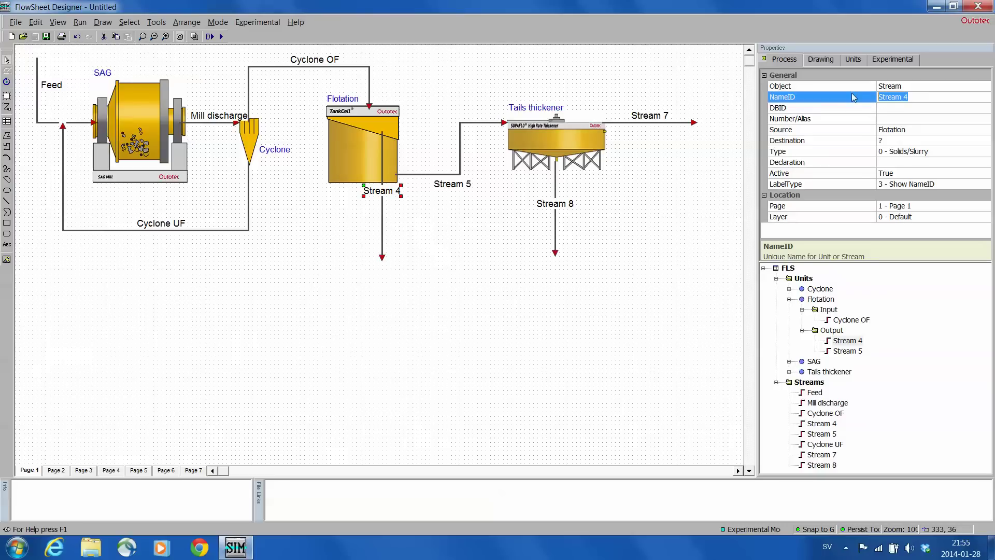
type("Cpon")
type("onc")
key("Return")
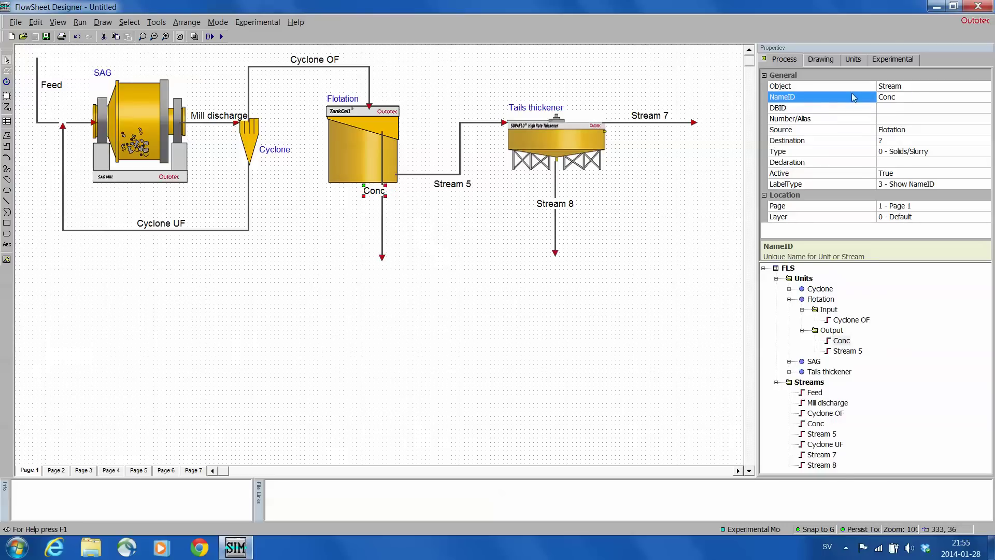
left_click(444, 191)
left_click(854, 98)
type("T")
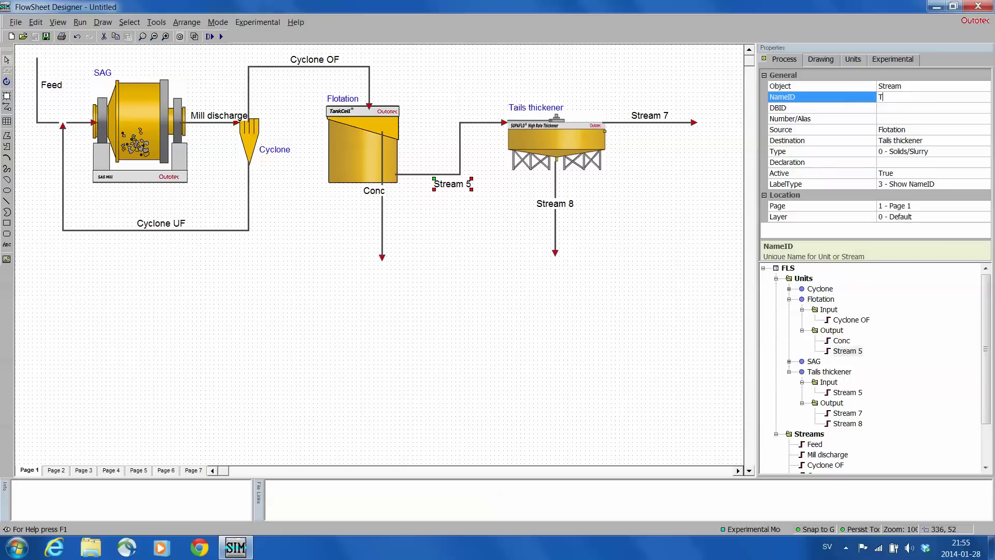
type("ailing")
key("Return")
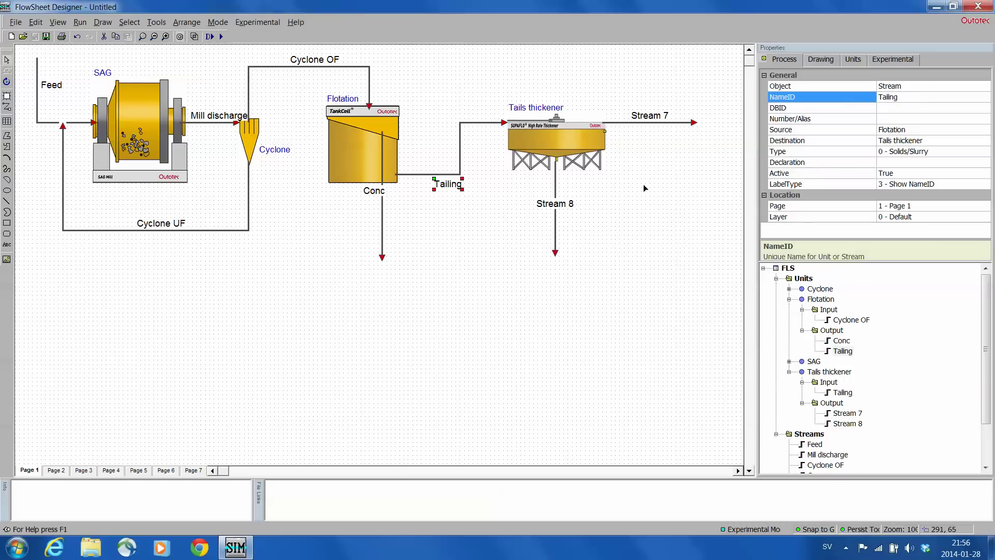
Rename Stream 8 to ThickenerUF and Stream 7 to ThickenerOF, then lower the Conc label
left_click(550, 204)
left_click(836, 100)
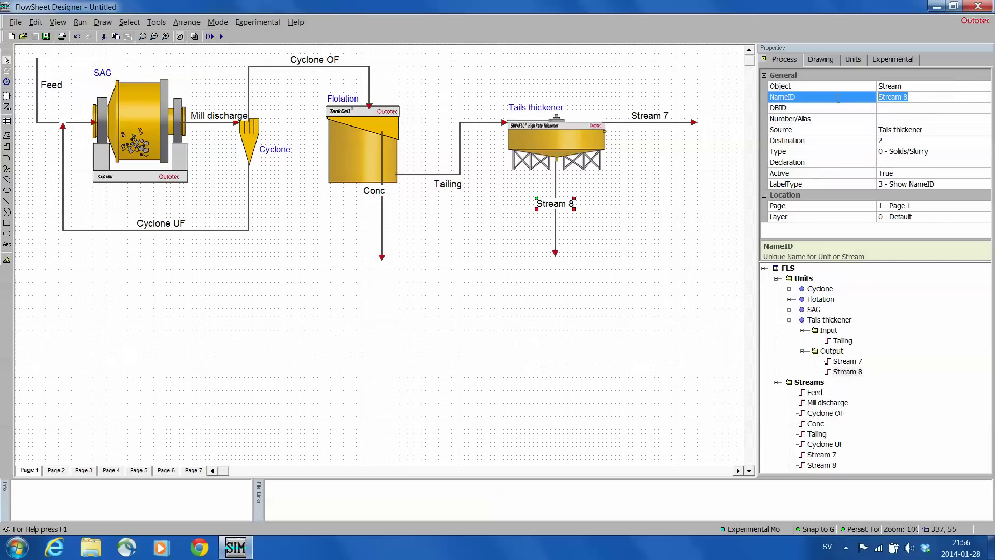
type("ThickenerUFD")
key("Return")
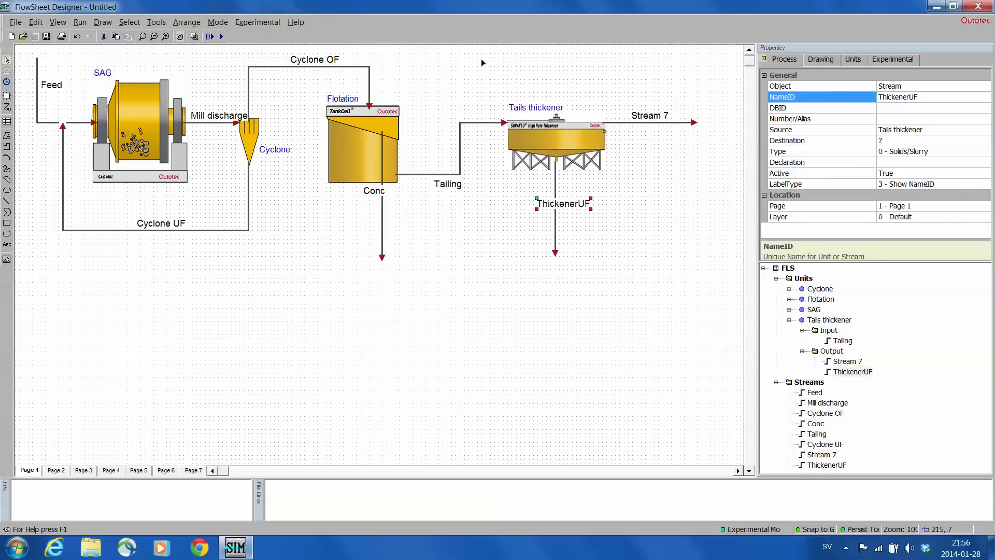
left_click(685, 123)
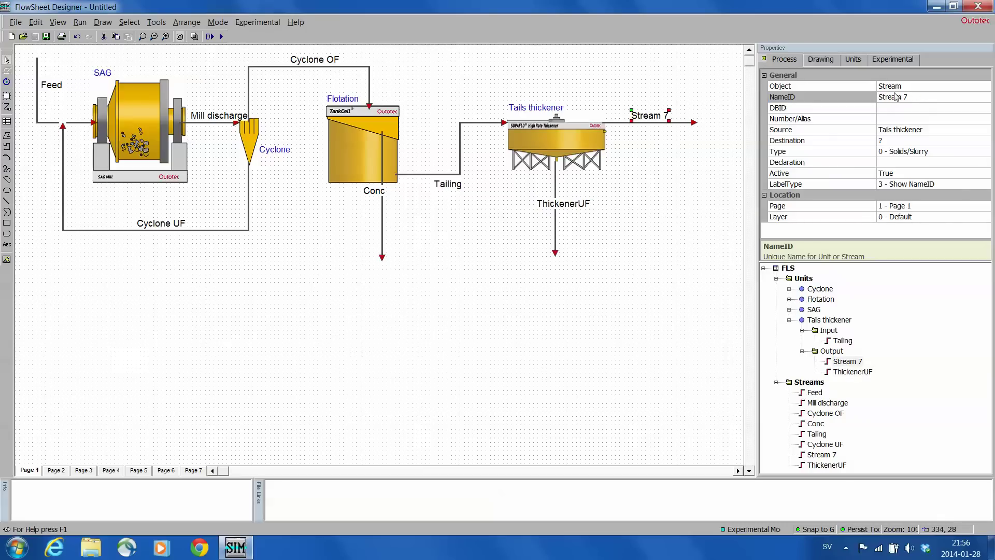
left_click(827, 97)
type("ThickenerOF")
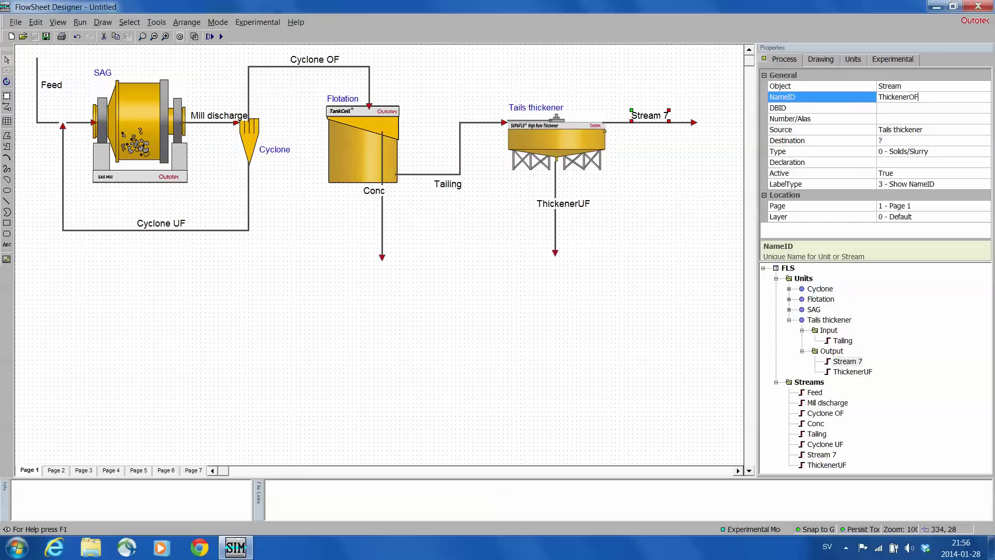
key("Return")
left_click(616, 221)
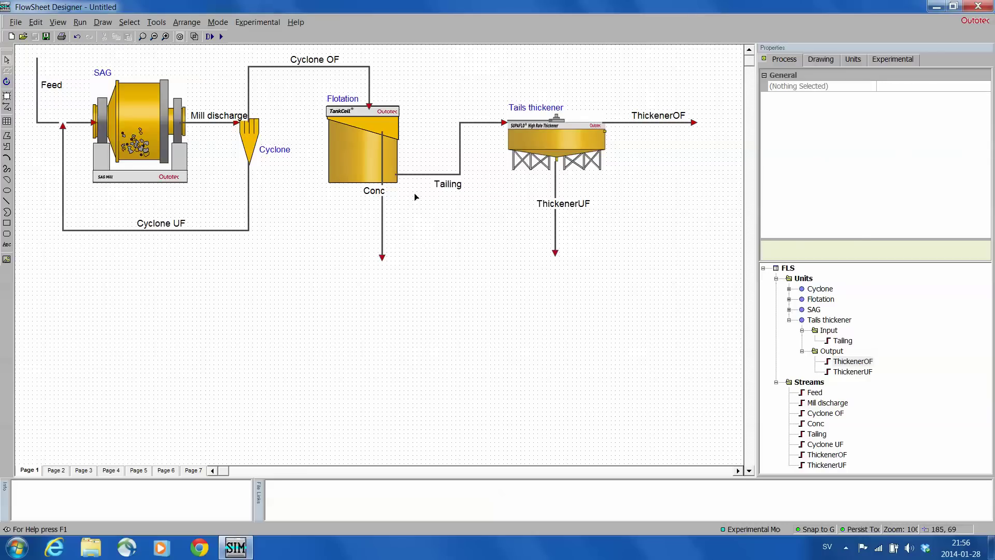
left_click_drag(387, 210, 415, 252)
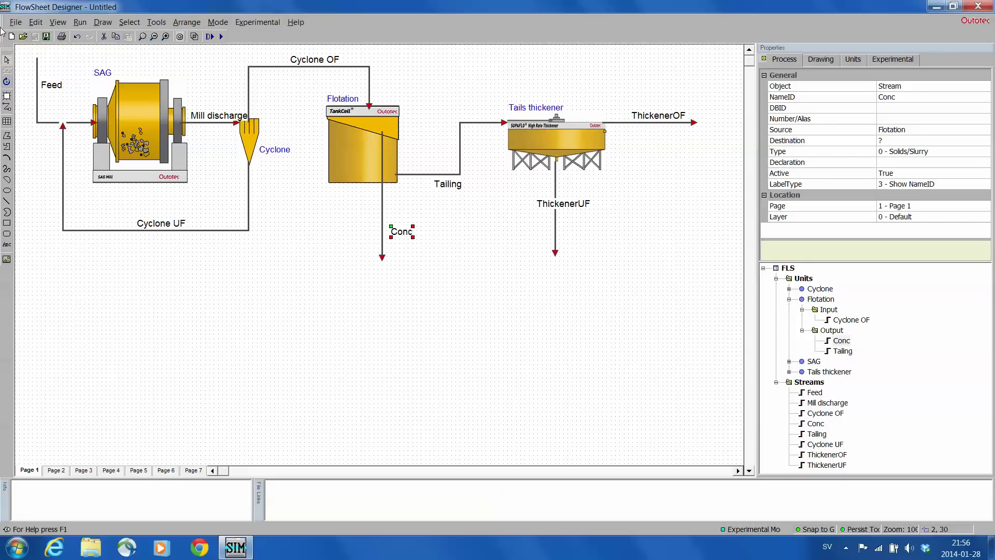
Start Save Process As, then delete a stray new folder accidentally made in 1 Crushing
left_click(16, 22)
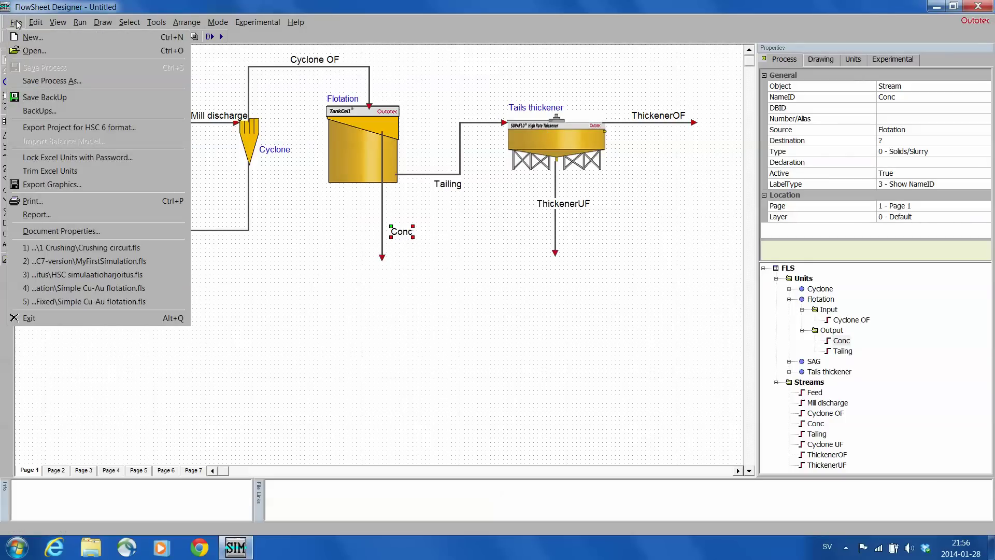
left_click(44, 82)
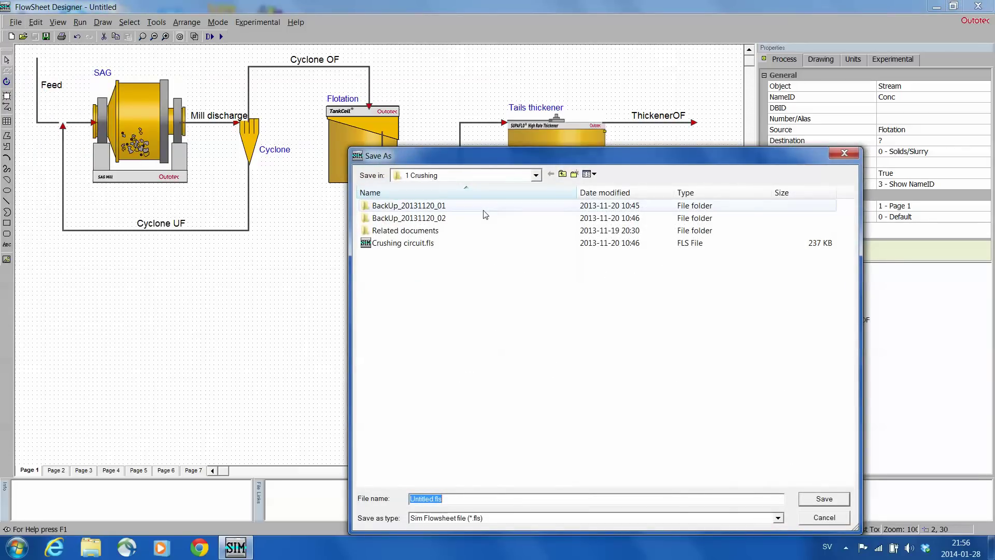
left_click(575, 173)
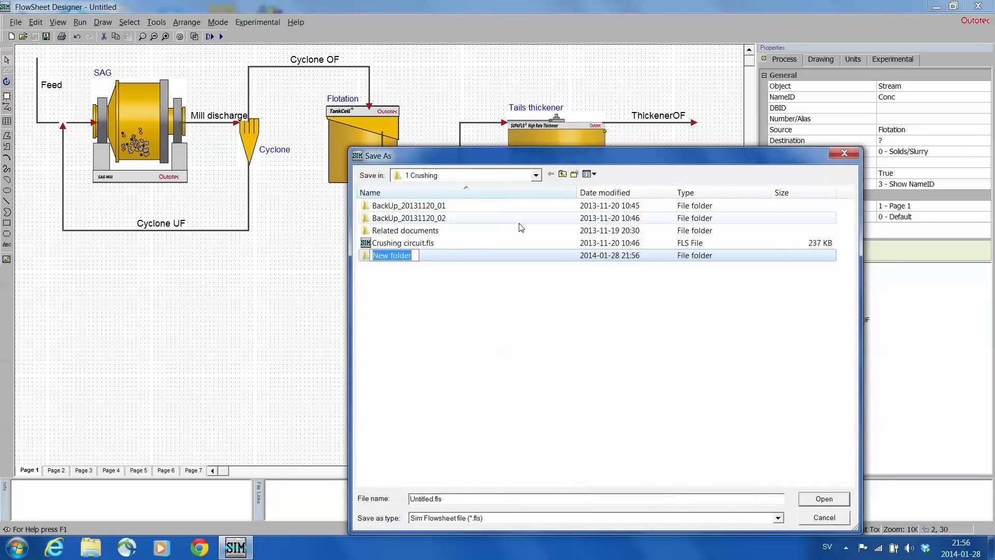
left_click(430, 300)
left_click(366, 261)
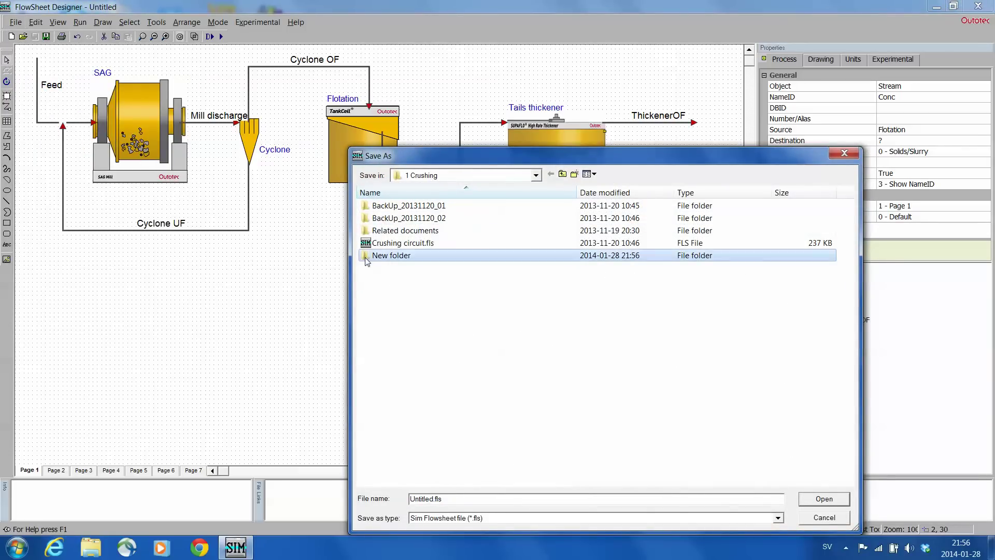
key("Delete")
left_click(539, 319)
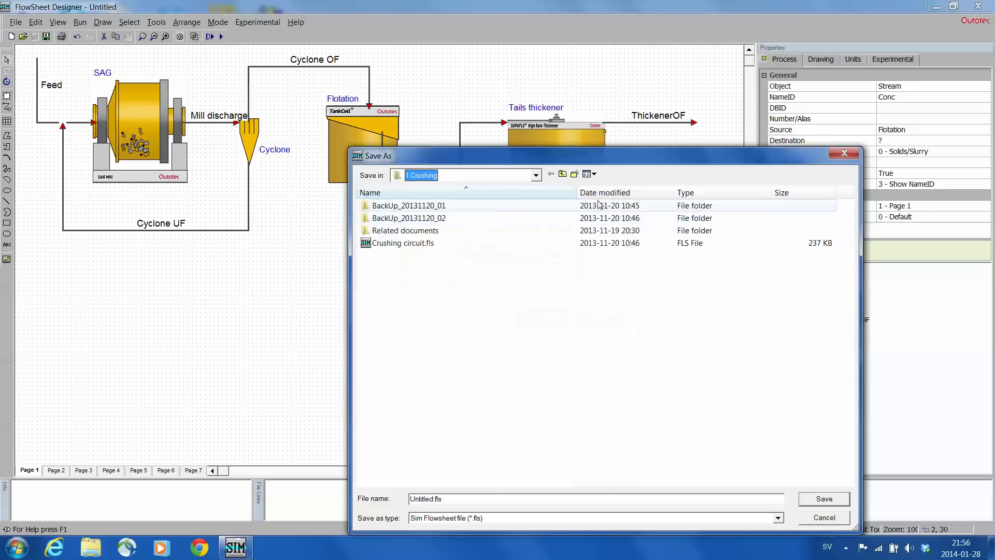
Go up to DELL2013, open demo, and create and open a 'Simple process' folder
left_click(563, 174)
left_click(563, 174)
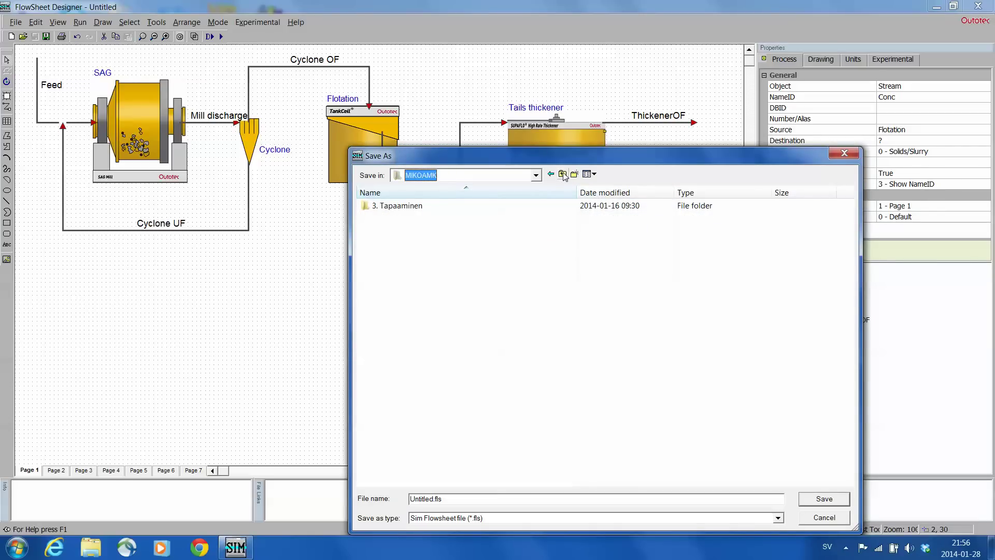
left_click(563, 175)
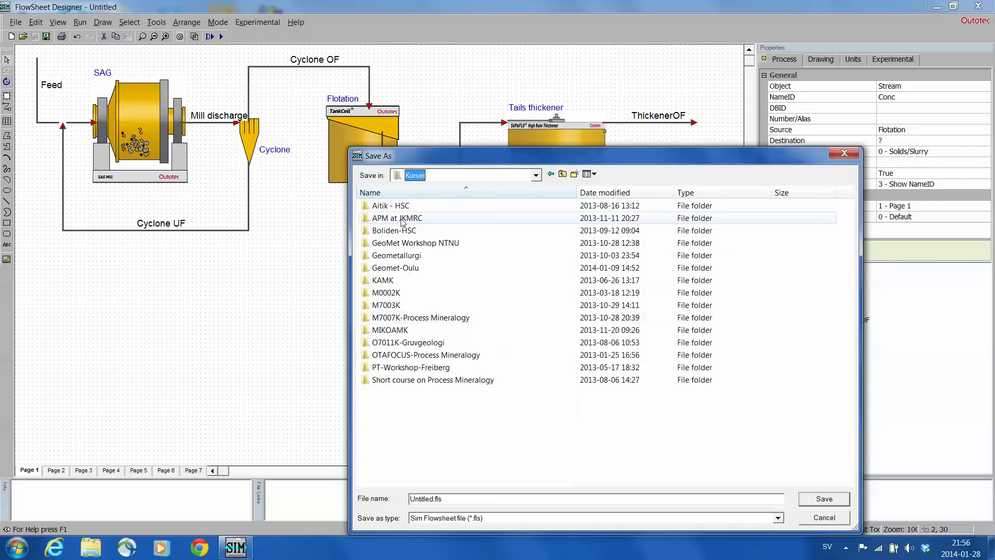
left_click(561, 174)
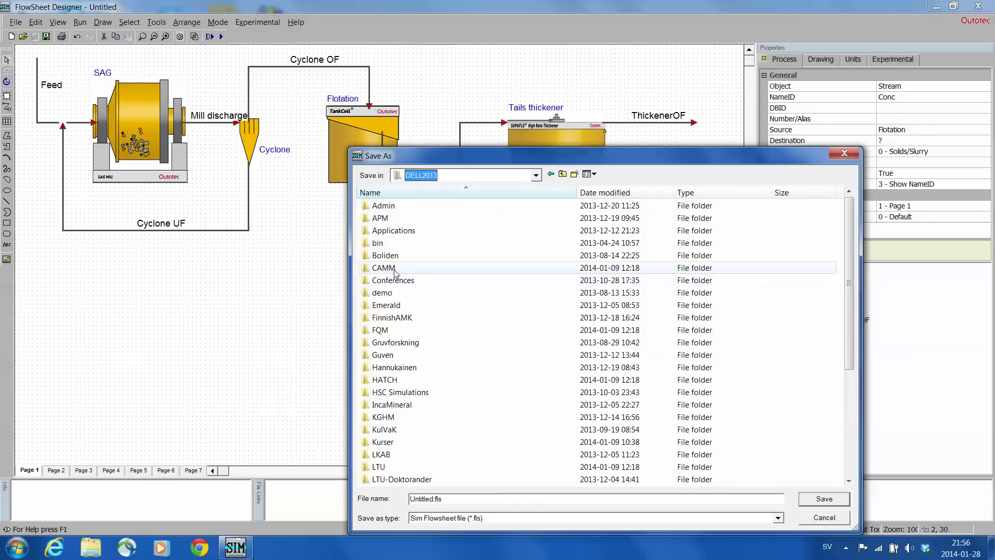
double_click(390, 294)
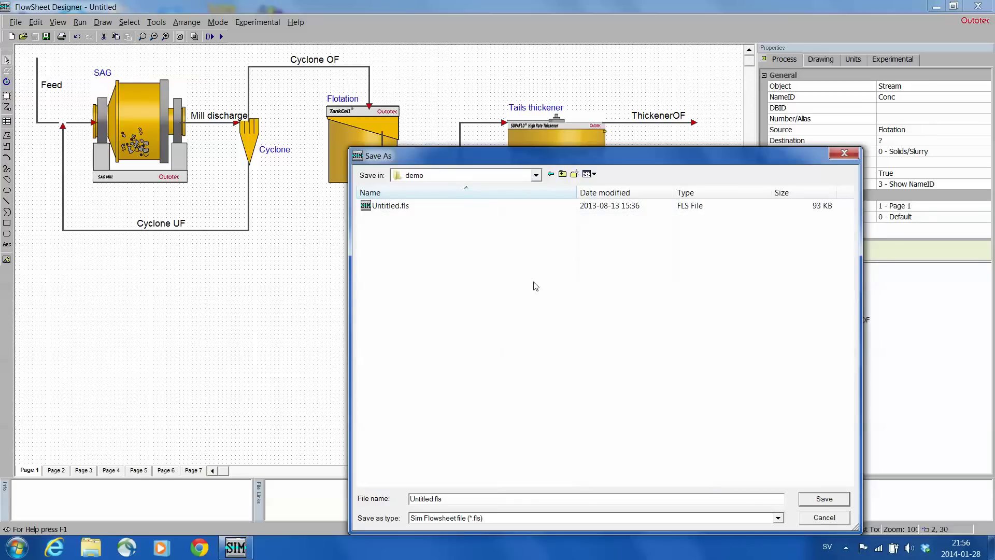
left_click(575, 174)
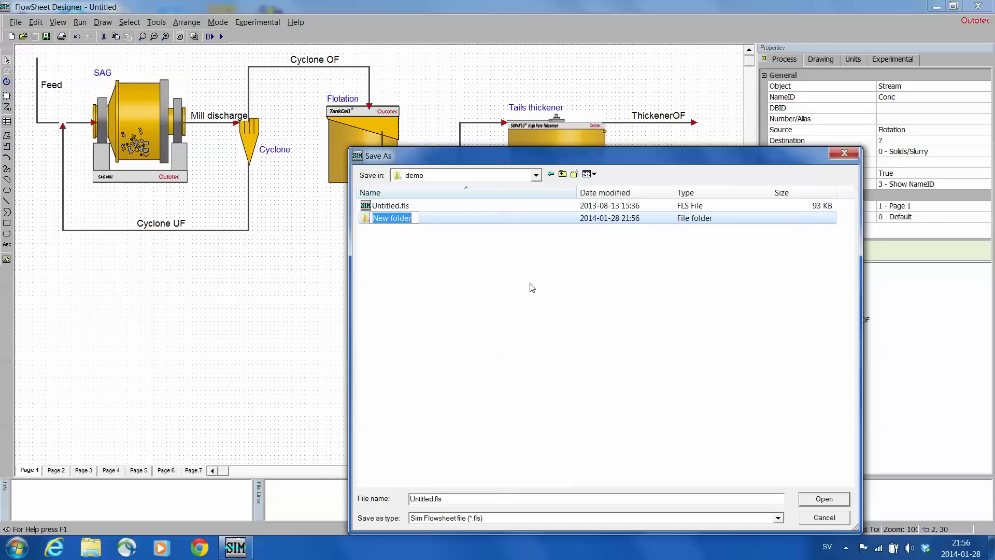
type("Simplre")
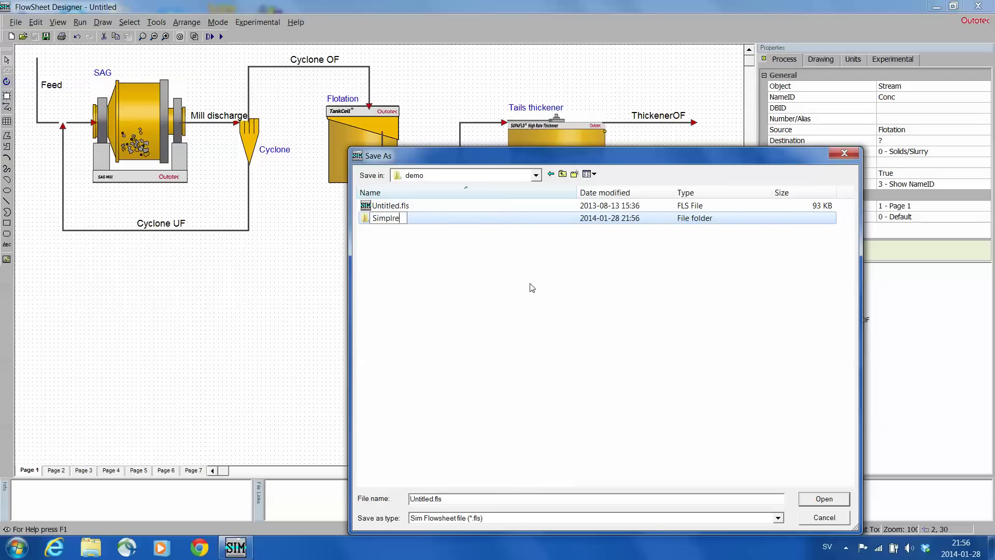
key("BackSpace")
key("BackSpace")
type("e process")
key("Return")
key("Return")
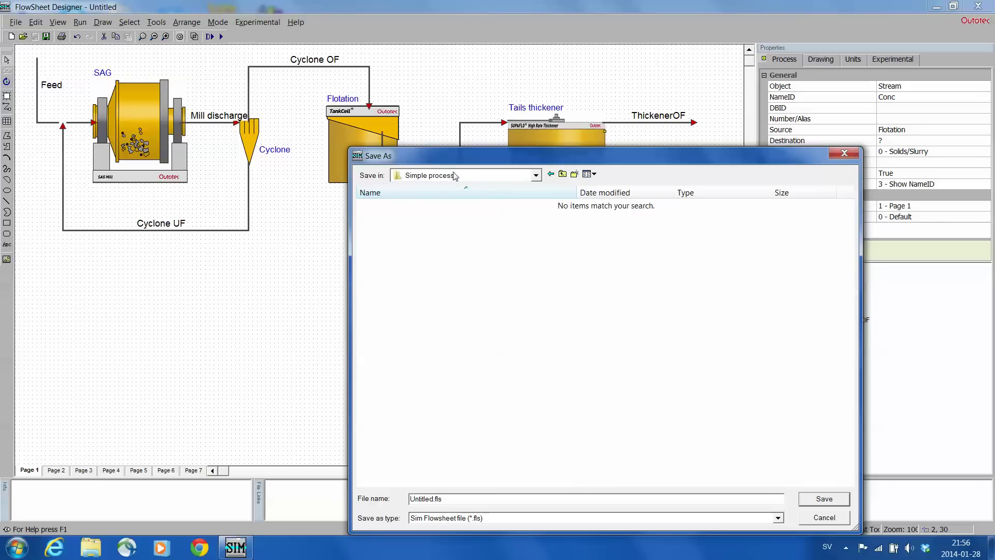
Replace Untitled with 'Copper flotation' and save the flowsheet as Copper flotation.fls
left_click_drag(454, 156, 415, 51)
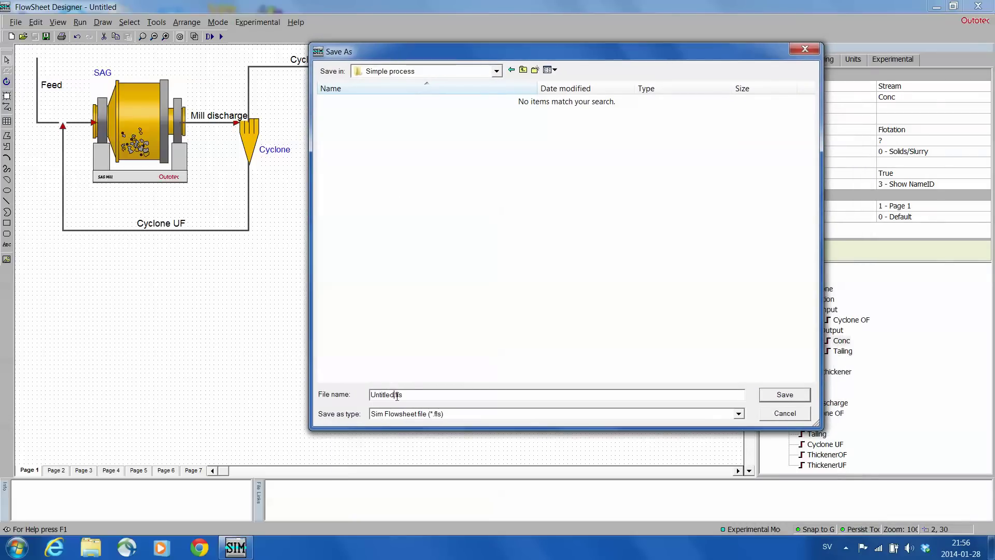
left_click_drag(395, 395, 369, 395)
left_click_drag(497, 428, 497, 275)
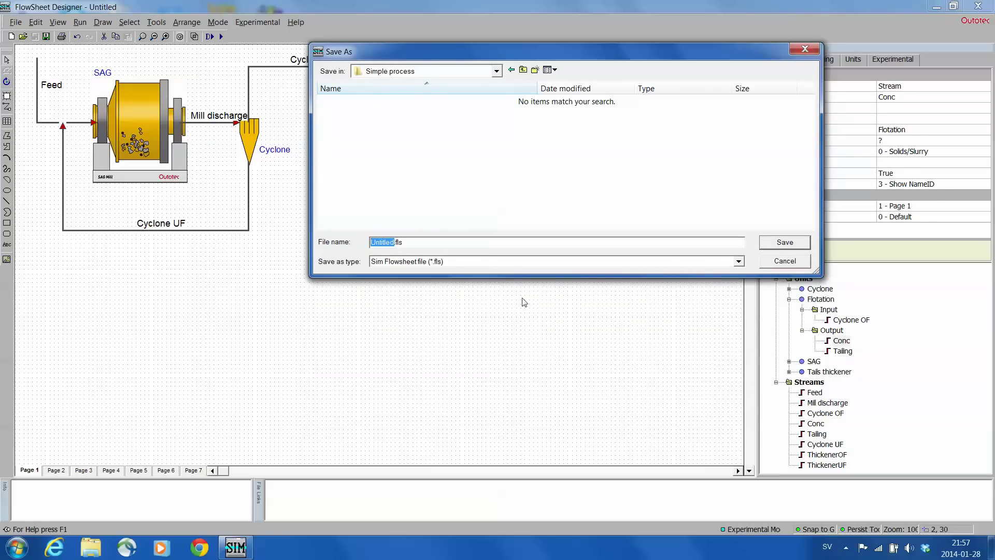
key("Left")
key("Right")
key("BackSpace")
key("BackSpace")
key("BackSpace")
key("BackSpace")
key("BackSpace")
key("BackSpace")
key("BackSpace")
type("Copper flotatio")
key("Return")
left_click(487, 311)
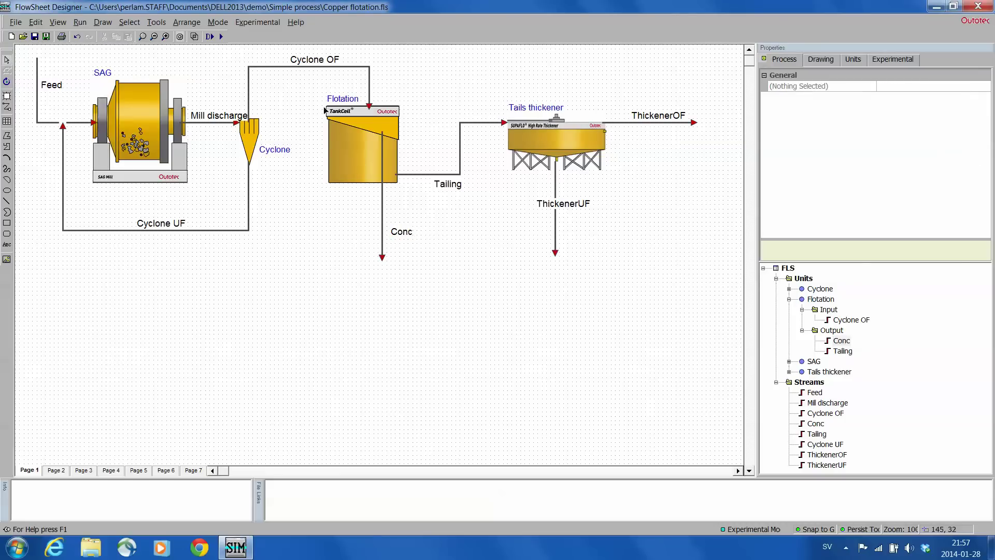
left_click(181, 39)
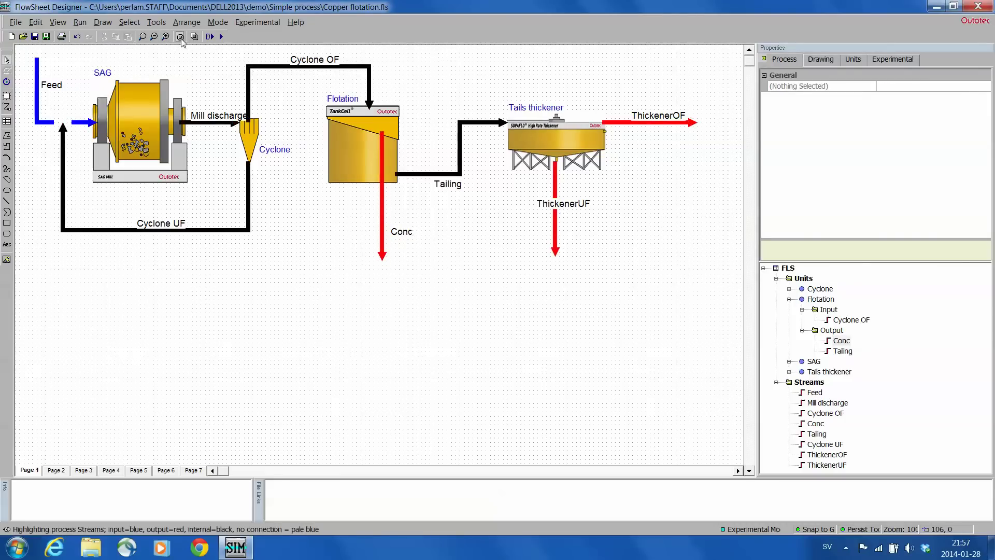
left_click(520, 306)
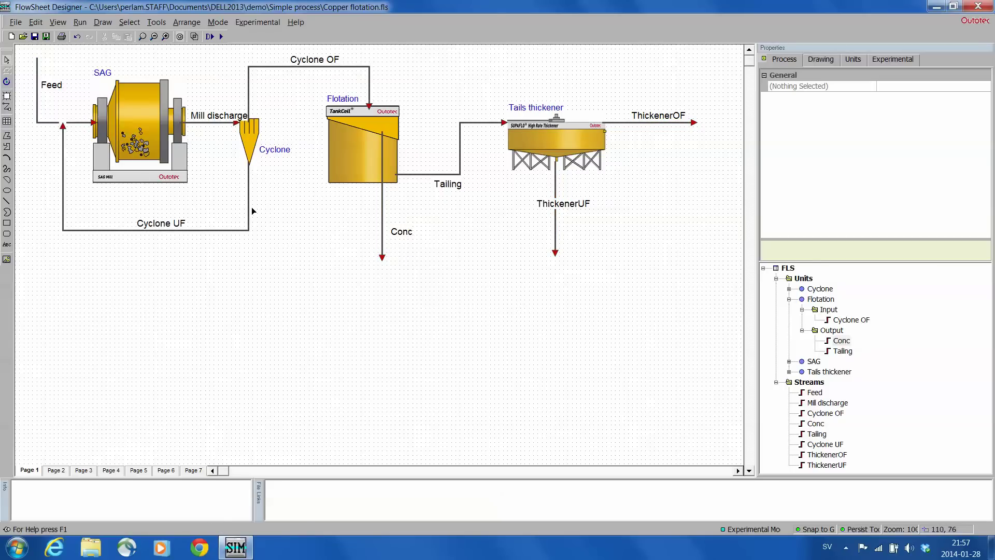